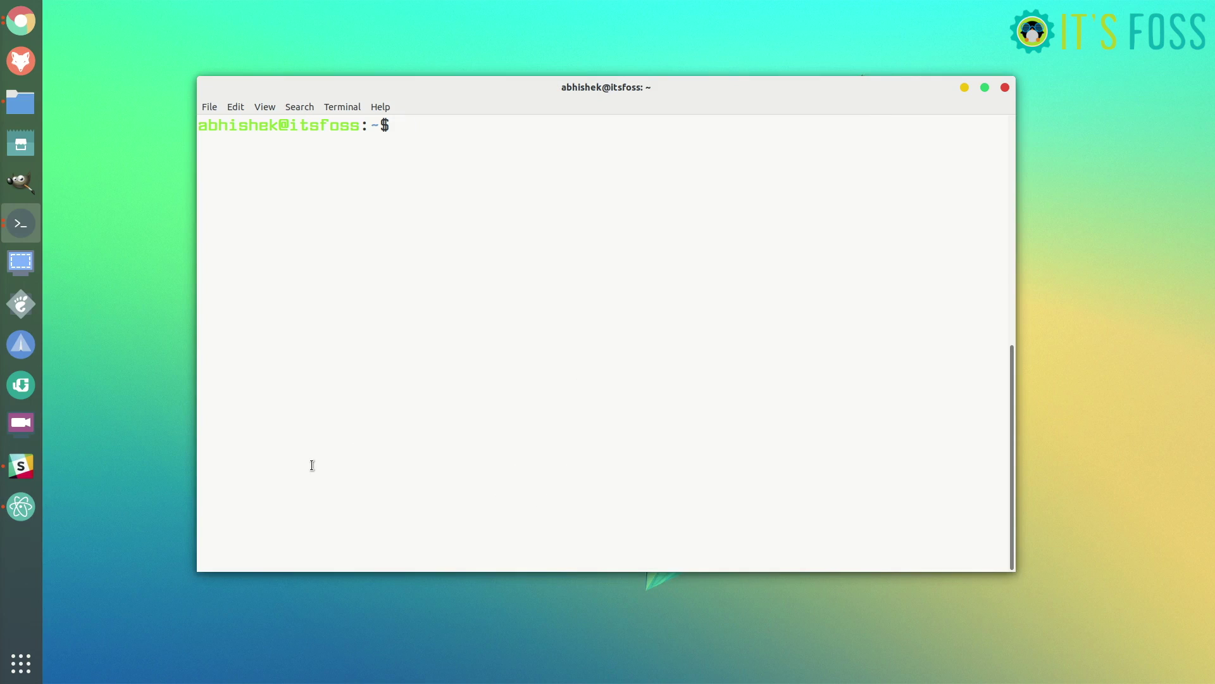
- Add the ppa:audio-recorder/ppa repository with sudo apt-add-repository, entering the account password
{"action": "left_click", "coordinate": [29, 512]}
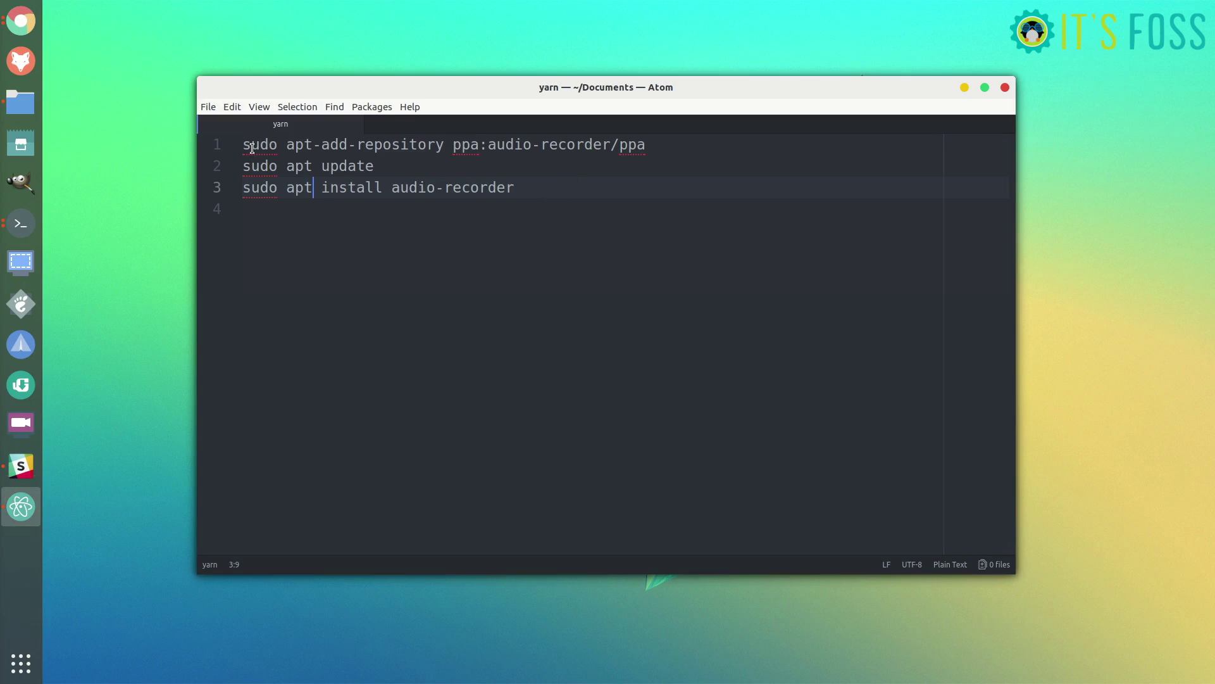
{"action": "left_click_drag", "start_coordinate": [244, 143], "coordinate": [643, 142]}
{"action": "key", "text": "ctrl+c"}
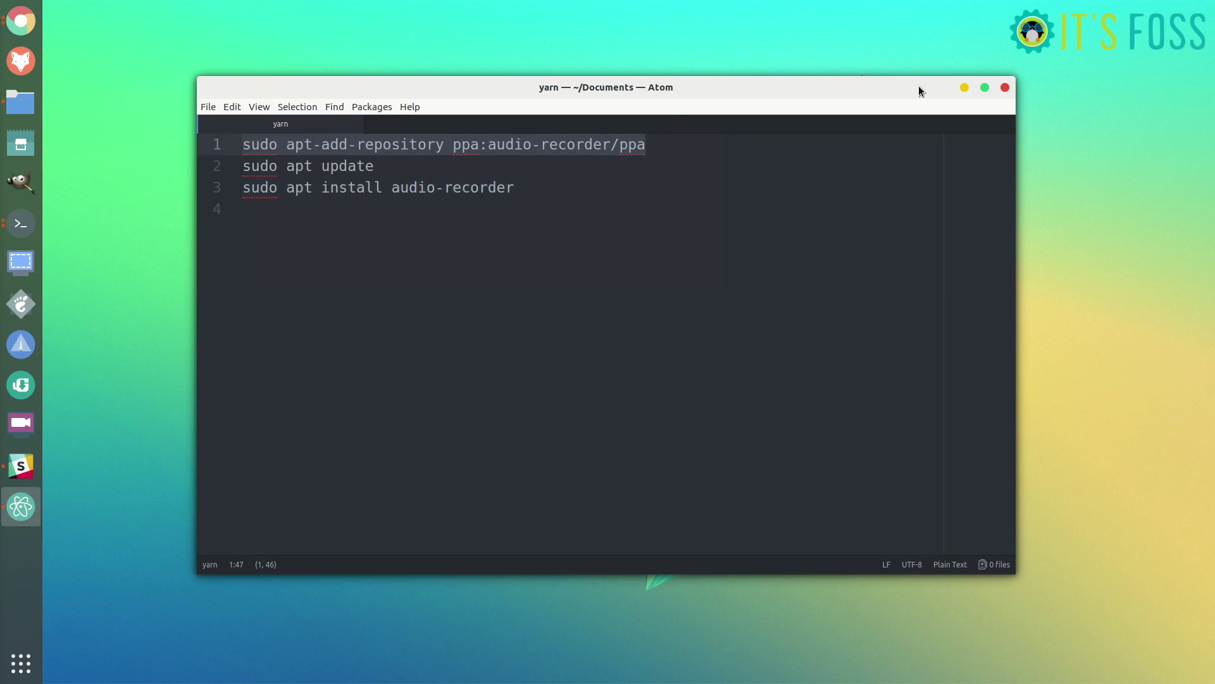
{"action": "key", "text": "alt+Tab"}
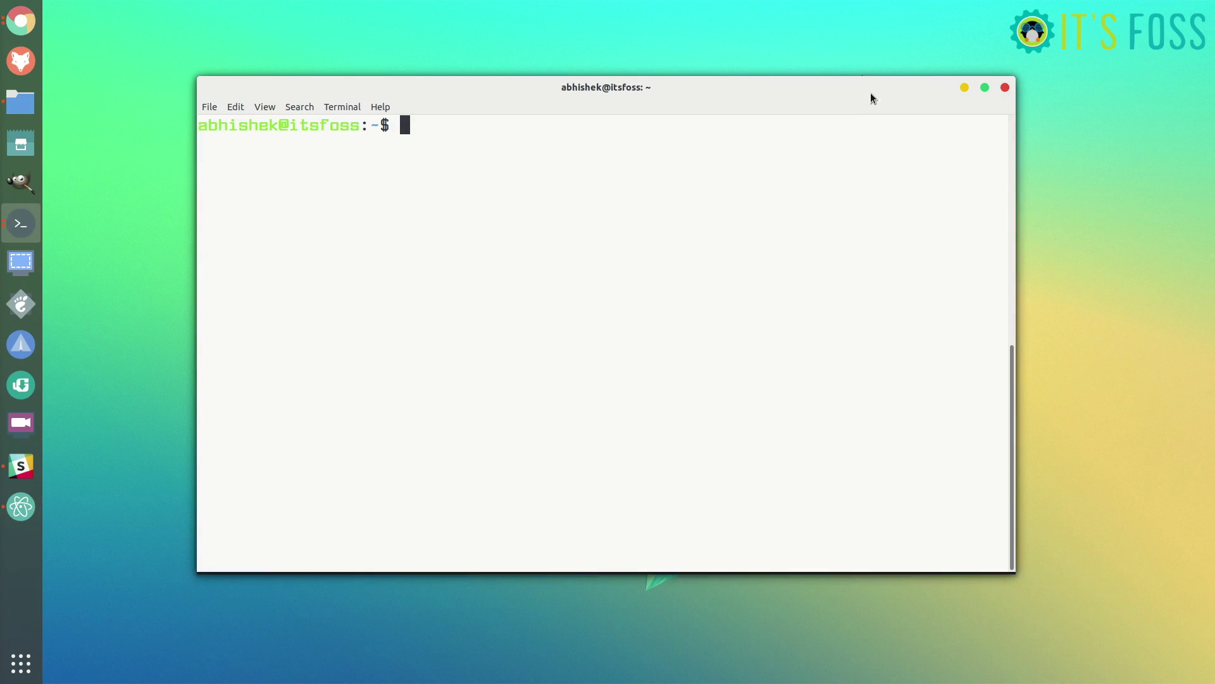
{"action": "key", "text": "ctrl+shift+v"}
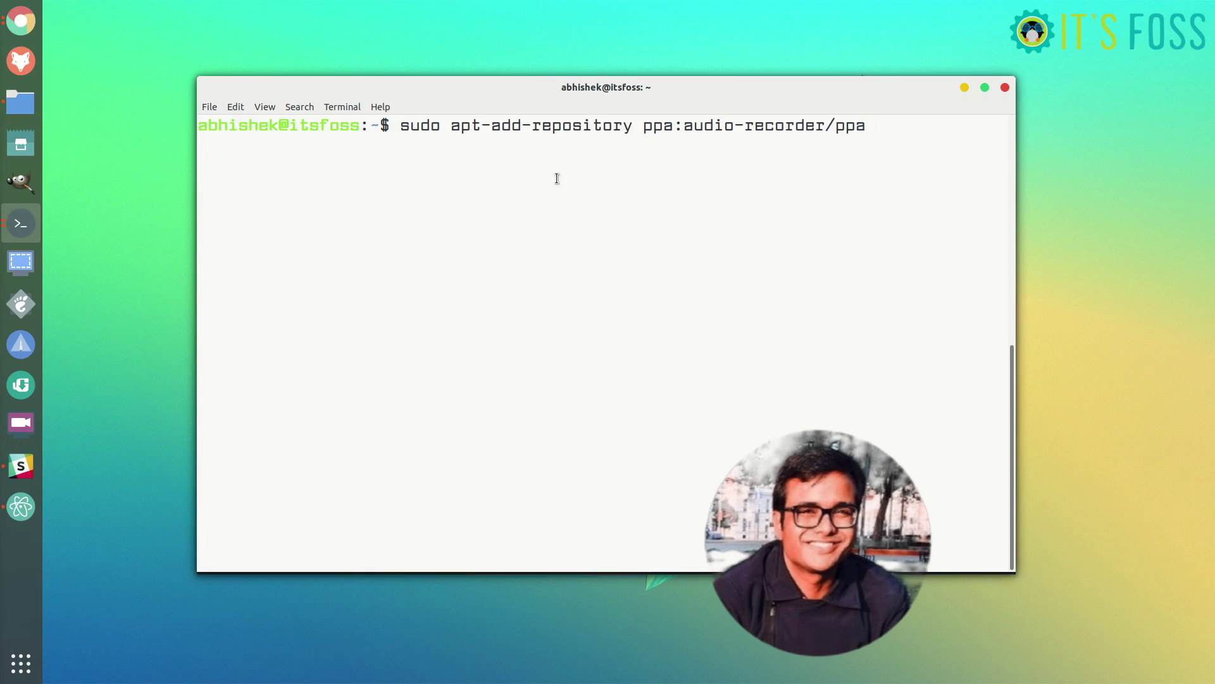
{"action": "key", "text": "Return"}
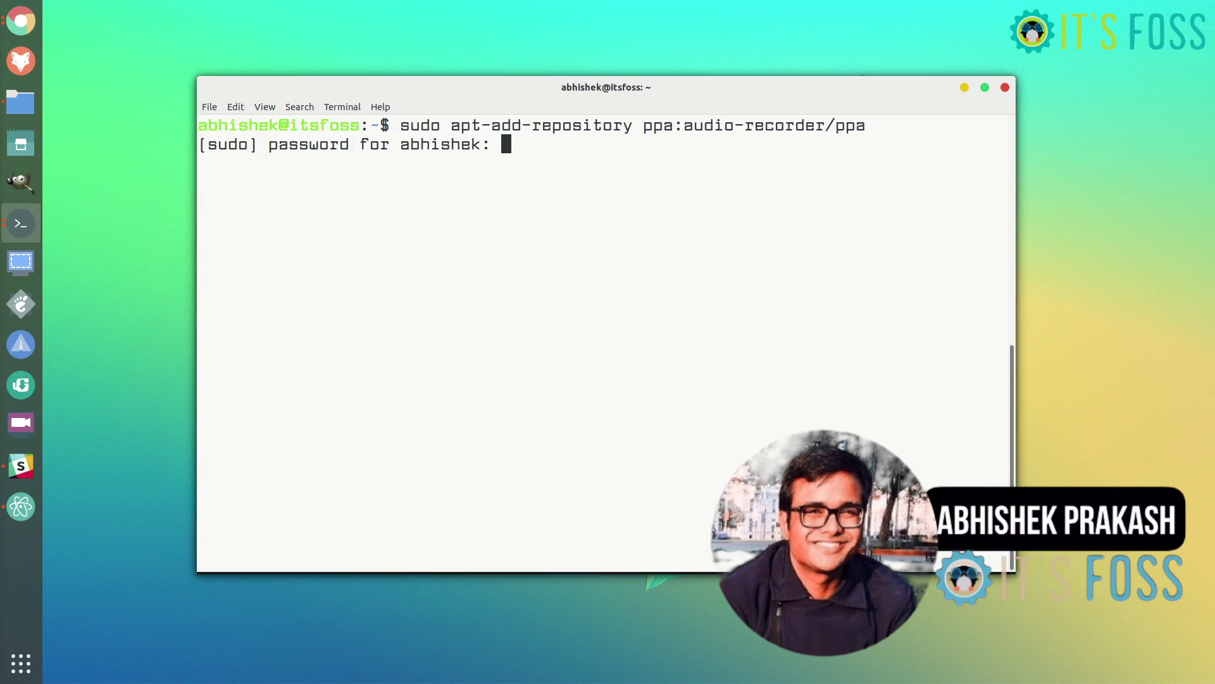
{"action": "key", "text": "Return"}
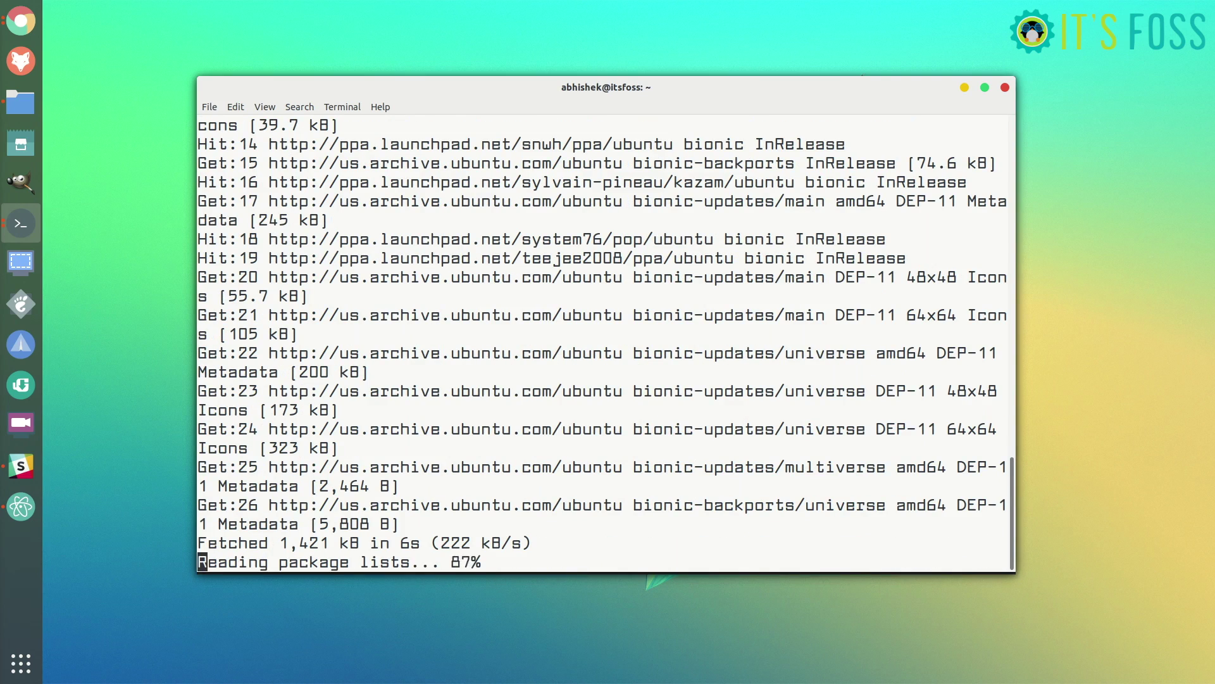
- Run sudo apt update, then sudo apt install audio-recorder
{"action": "type", "text": "sudo "}
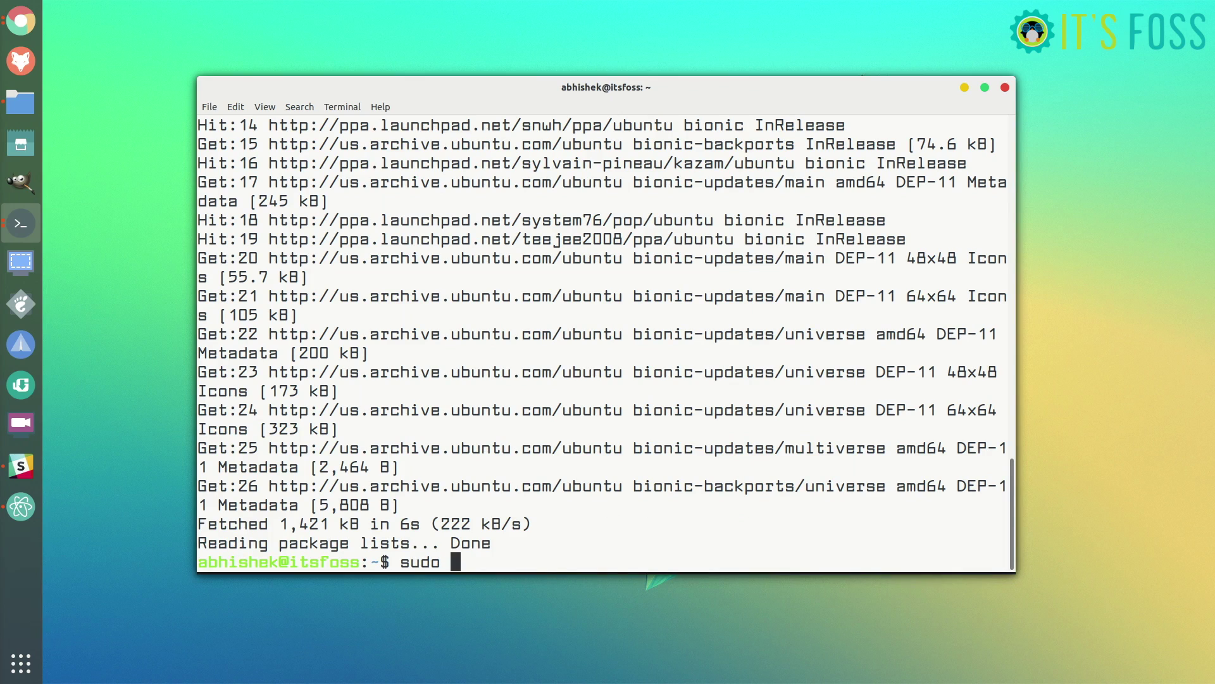
{"action": "type", "text": "apt update"}
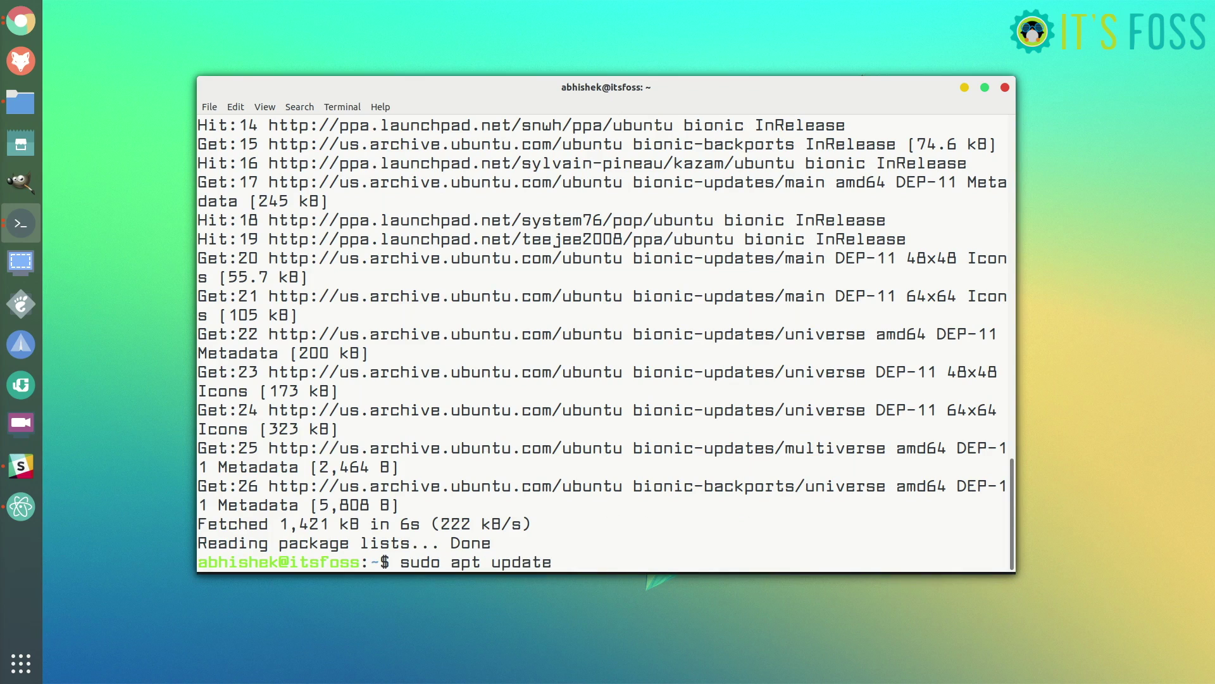
{"action": "key", "text": "BackSpace"}
{"action": "key", "text": "BackSpace"}
{"action": "key", "text": "BackSpace"}
{"action": "key", "text": "BackSpace"}
{"action": "key", "text": "BackSpace"}
{"action": "key", "text": "BackSpace"}
{"action": "key", "text": "BackSpace"}
{"action": "type", "text": "update"}
{"action": "key", "text": "Return"}
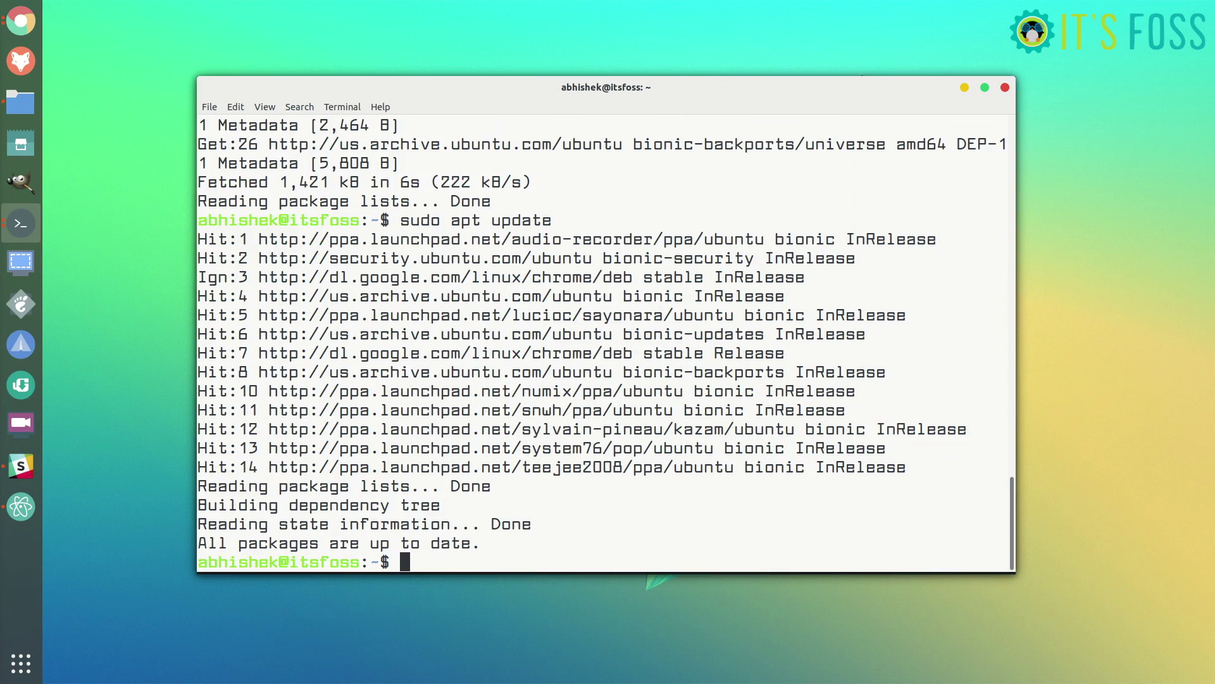
{"action": "type", "text": "sudo apt "}
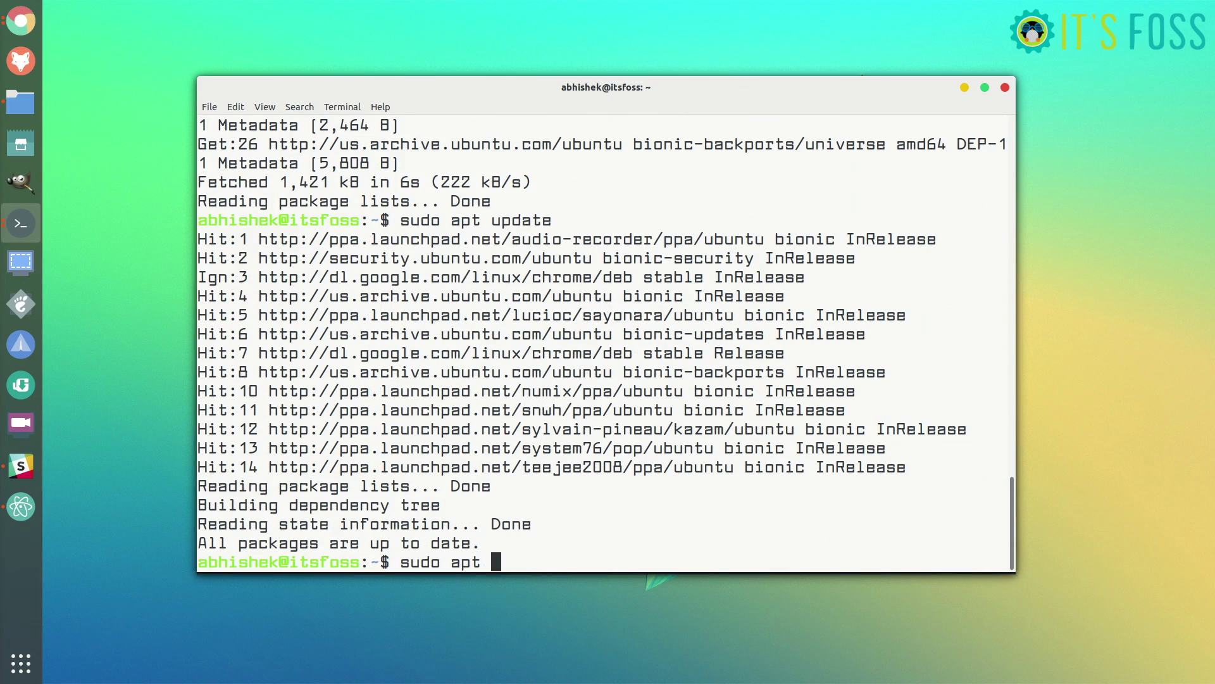
{"action": "type", "text": "install audio"}
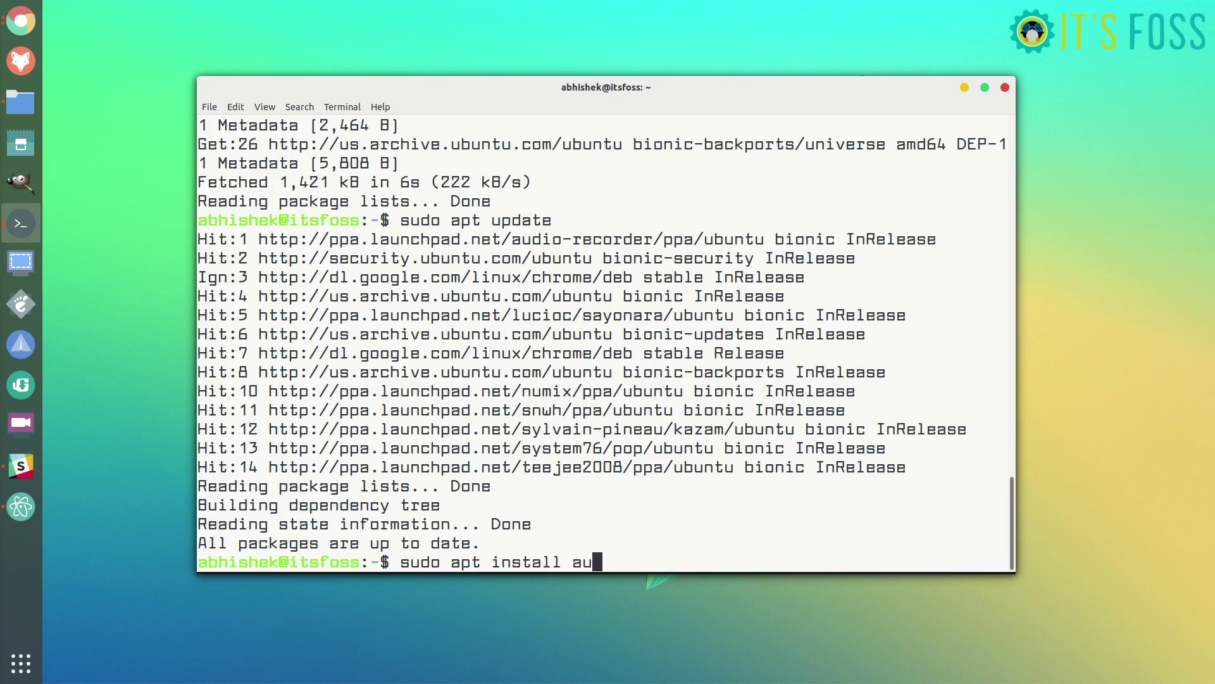
{"action": "type", "text": "-recorder"}
{"action": "key", "text": "Return"}
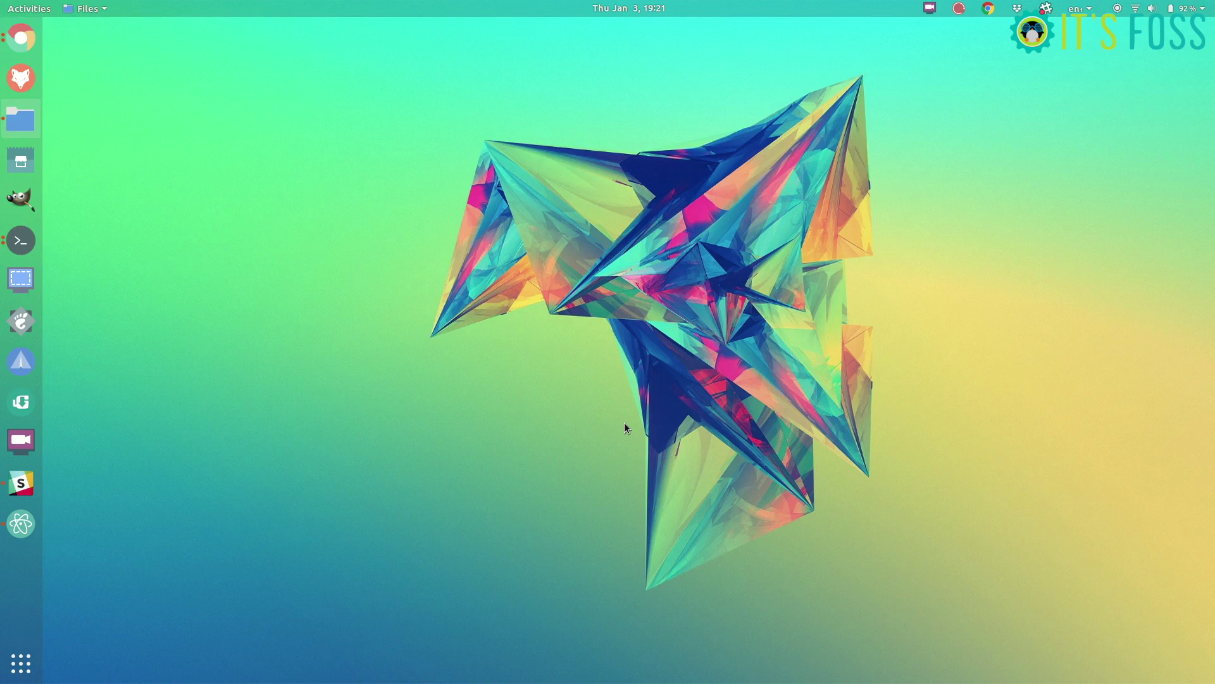
- Launch Audio Recorder from an 'audio' search and move its window to the screen centre
{"action": "key", "text": "super+a"}
{"action": "type", "text": "audio"}
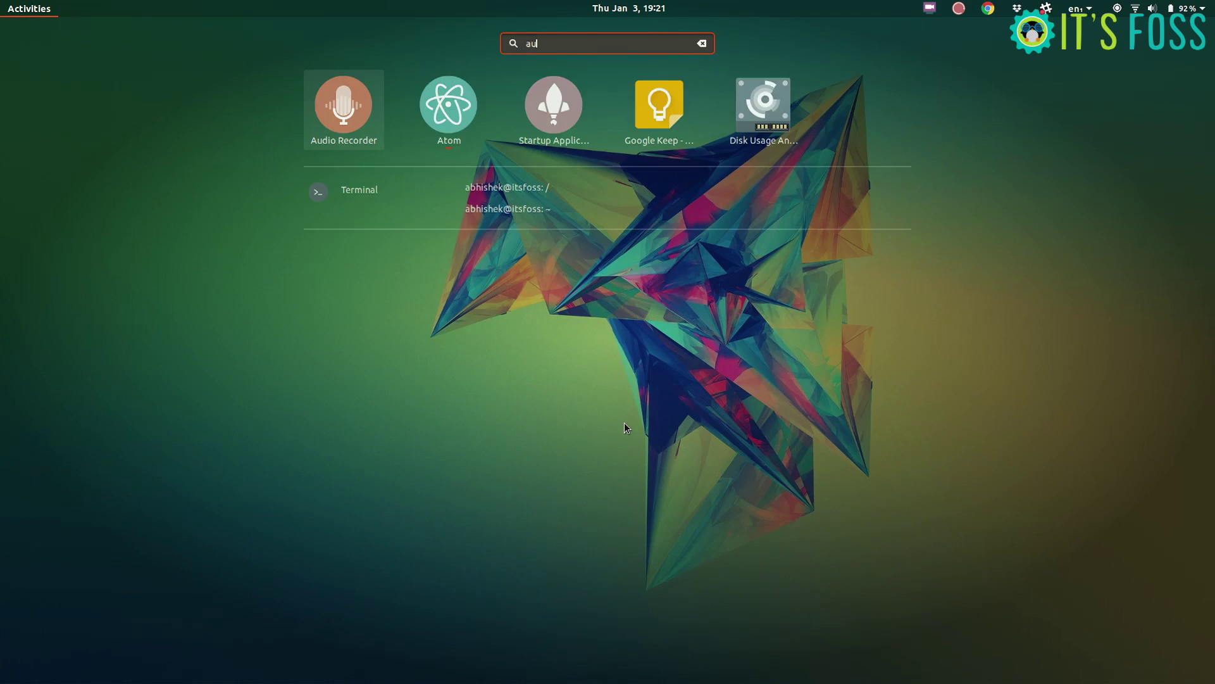
{"action": "left_click", "coordinate": [339, 103]}
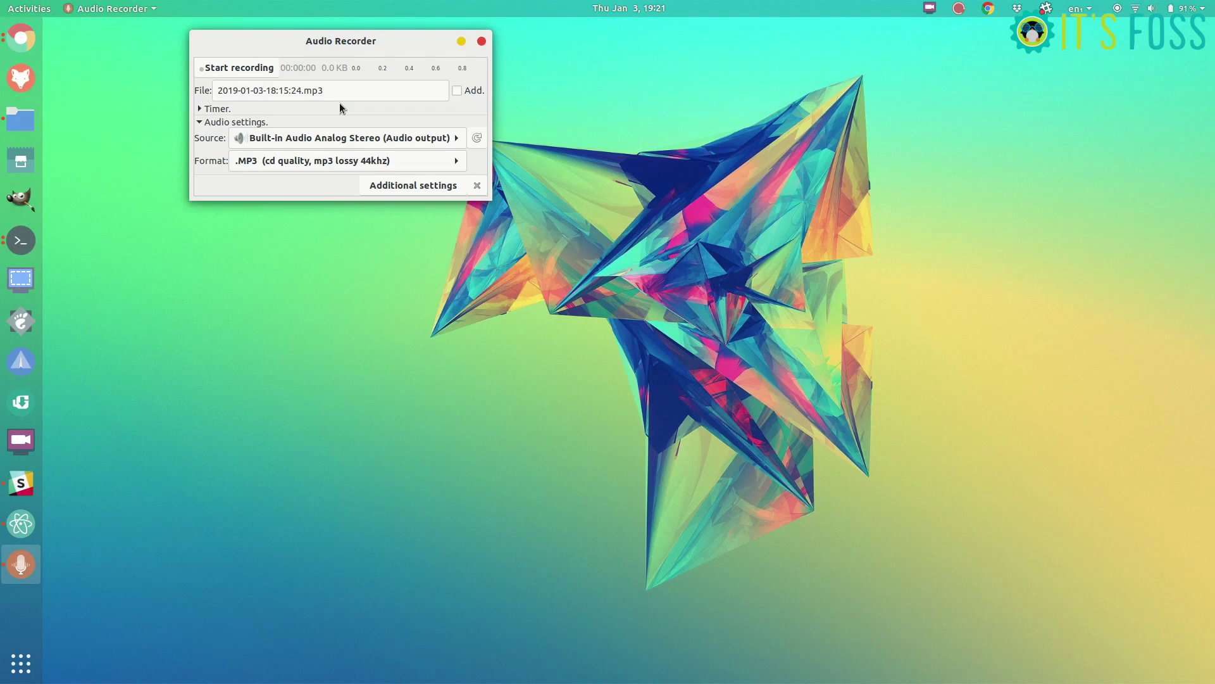
{"action": "left_click_drag", "start_coordinate": [353, 43], "coordinate": [587, 206]}
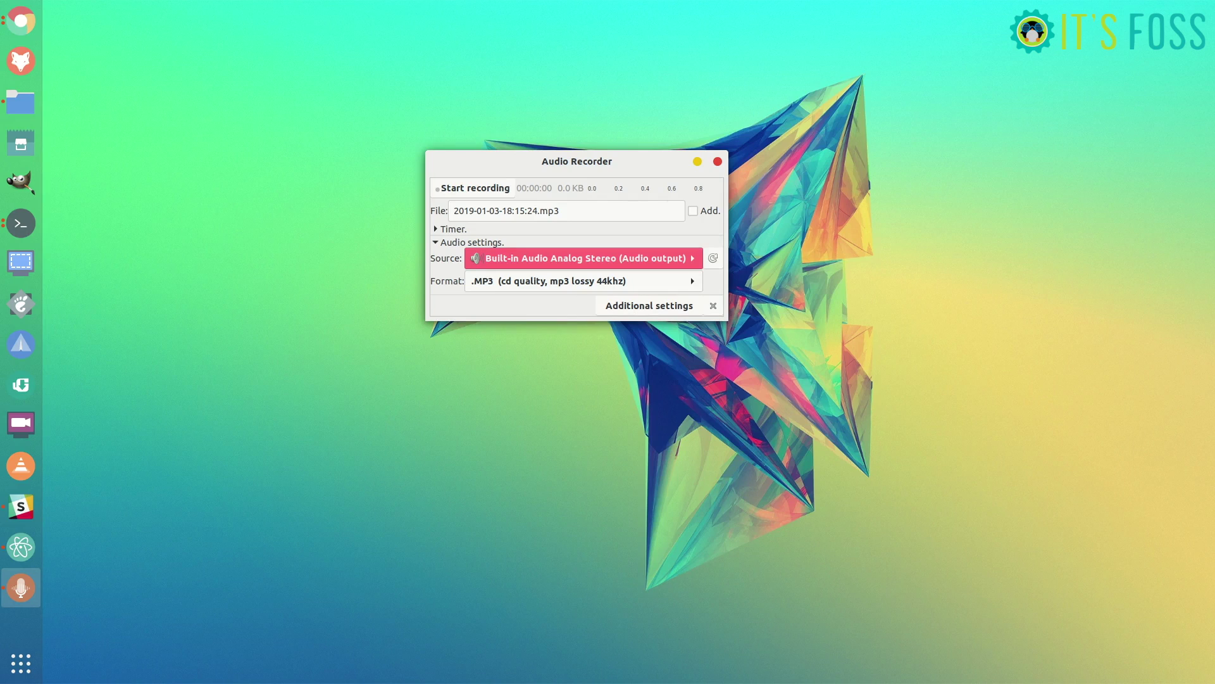
- Set the recording source to Rhythmbox
{"action": "left_click", "coordinate": [582, 259]}
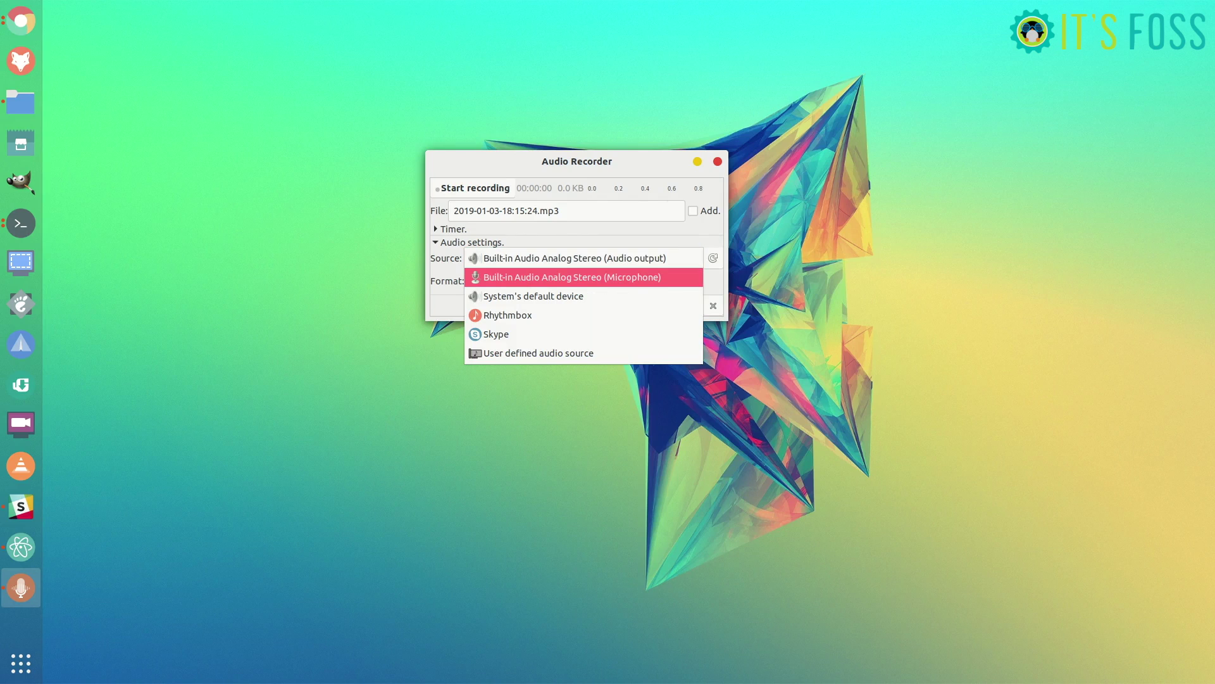
{"action": "left_click", "coordinate": [572, 277]}
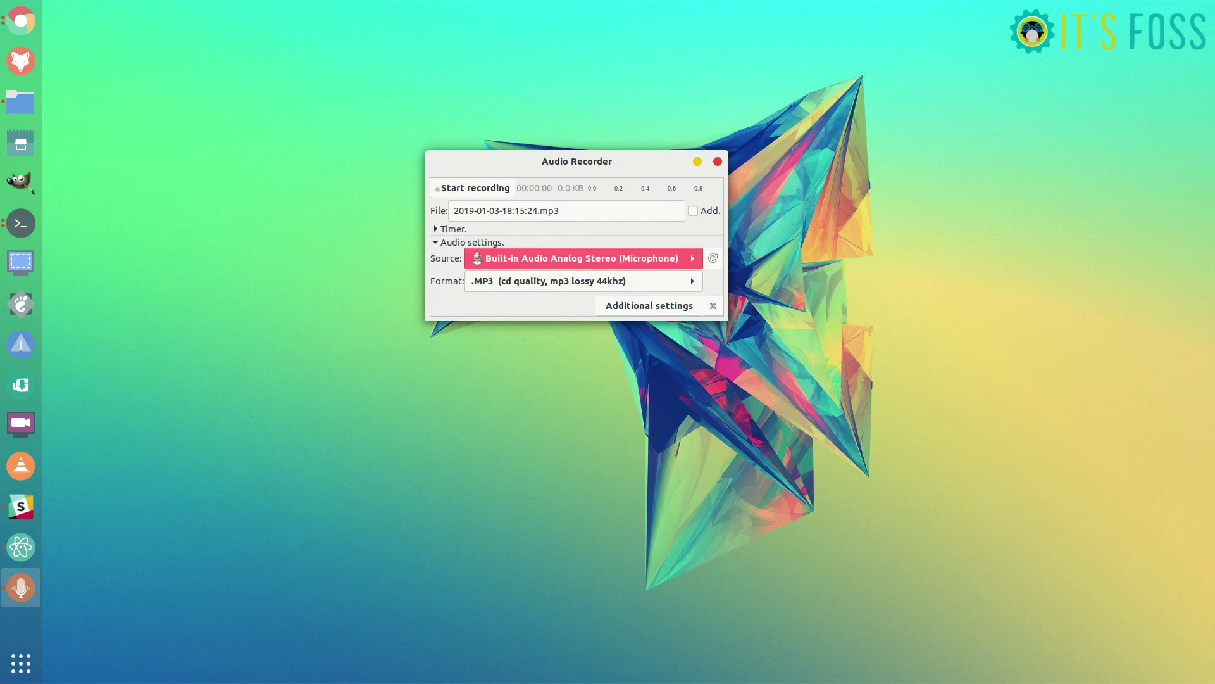
{"action": "left_click", "coordinate": [582, 258]}
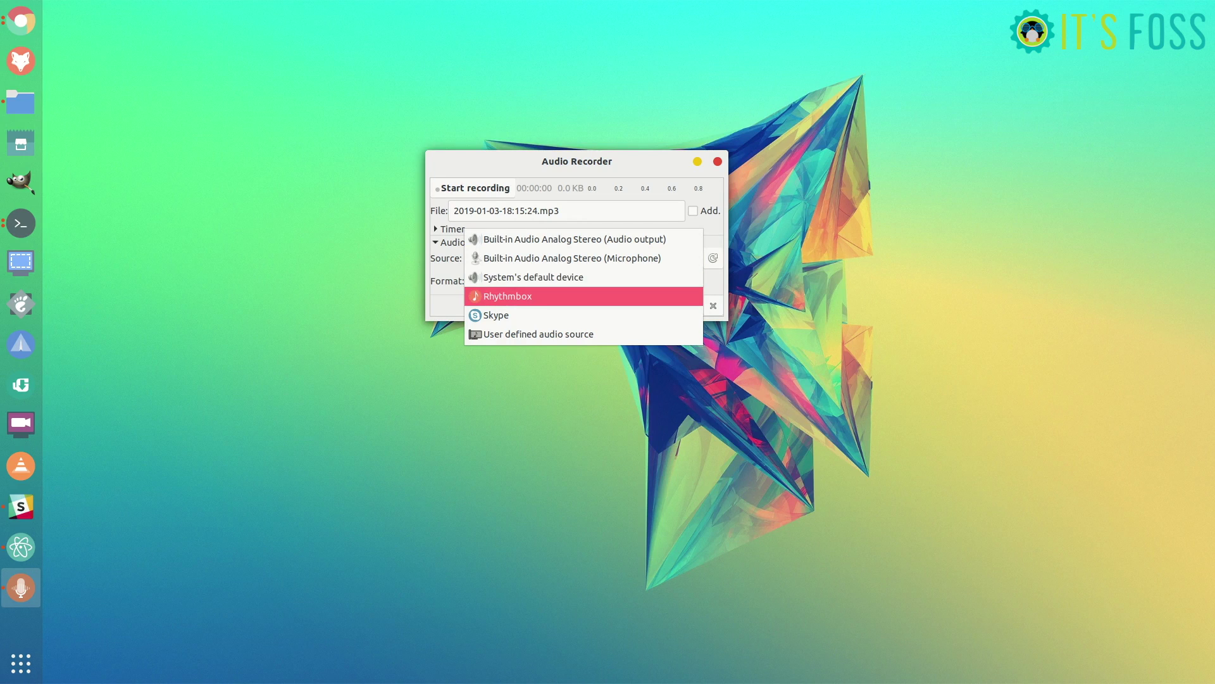
{"action": "left_click", "coordinate": [524, 298]}
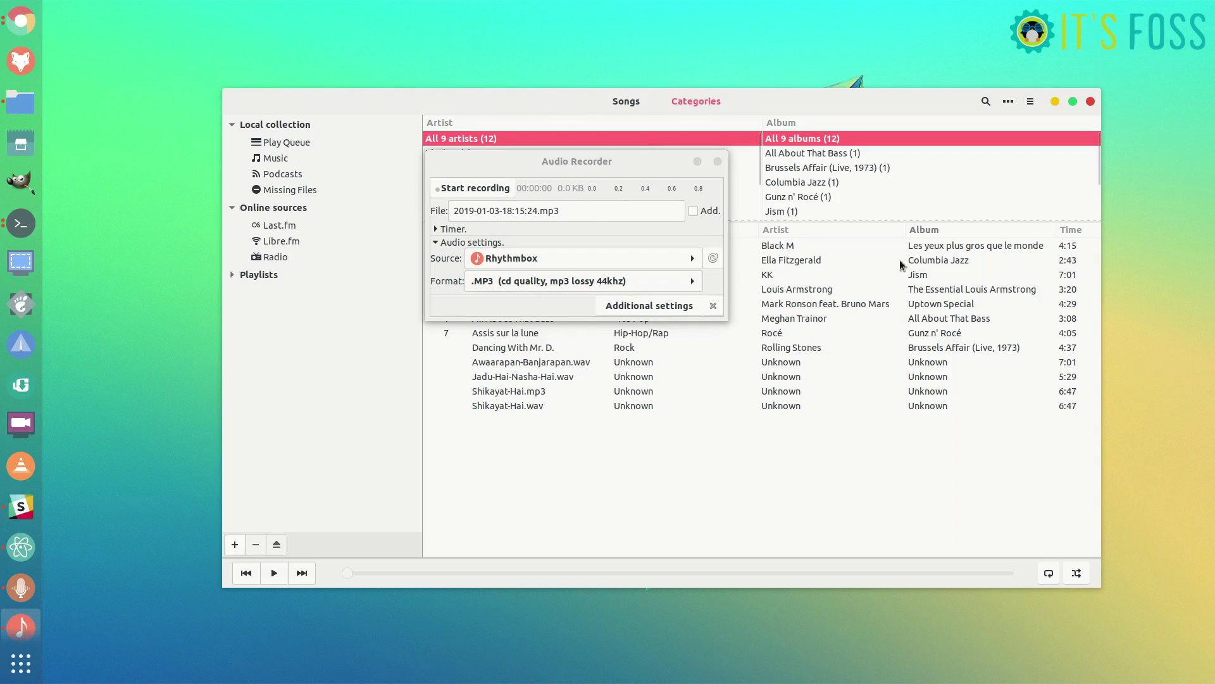
- Play the Radio Paradise (High Quality) radio station in Rhythmbox and start recording it
{"action": "left_click", "coordinate": [274, 253]}
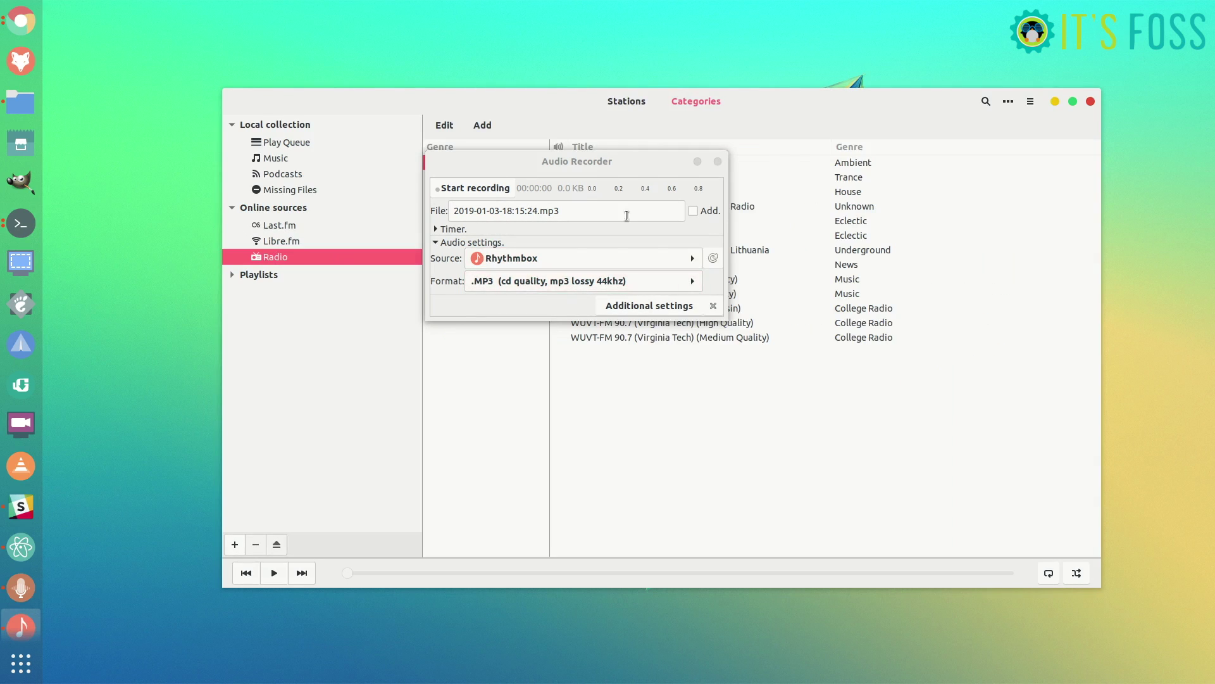
{"action": "left_click", "coordinate": [569, 165]}
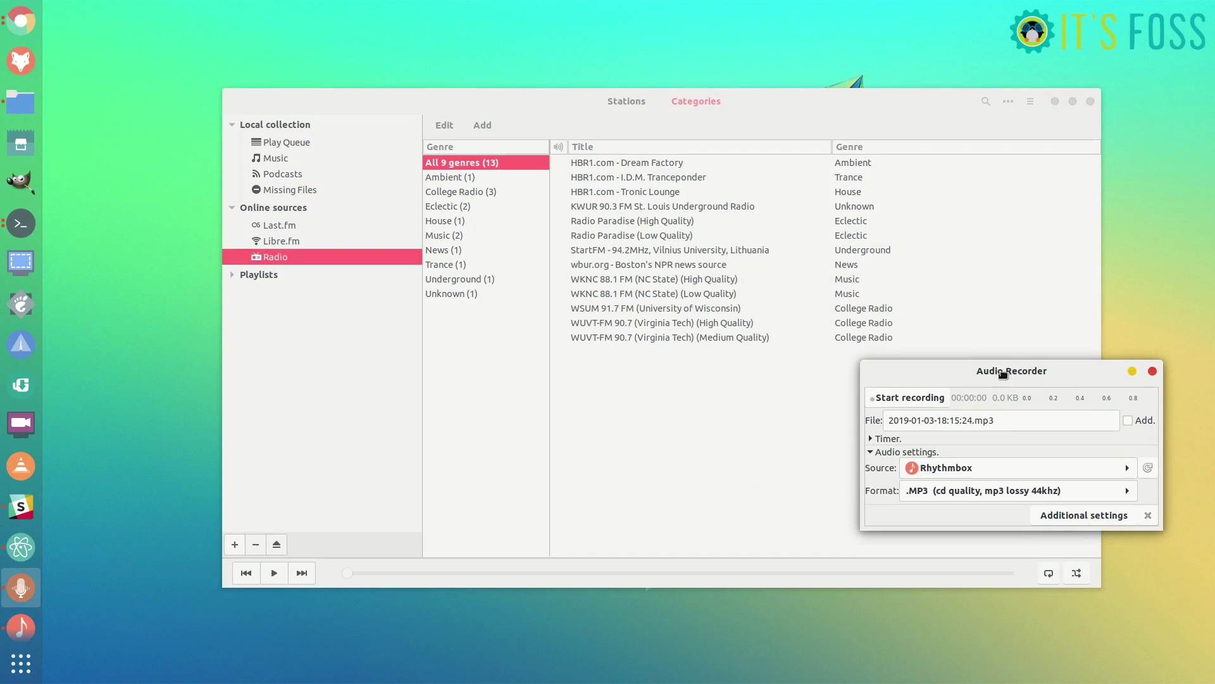
{"action": "left_click", "coordinate": [614, 233]}
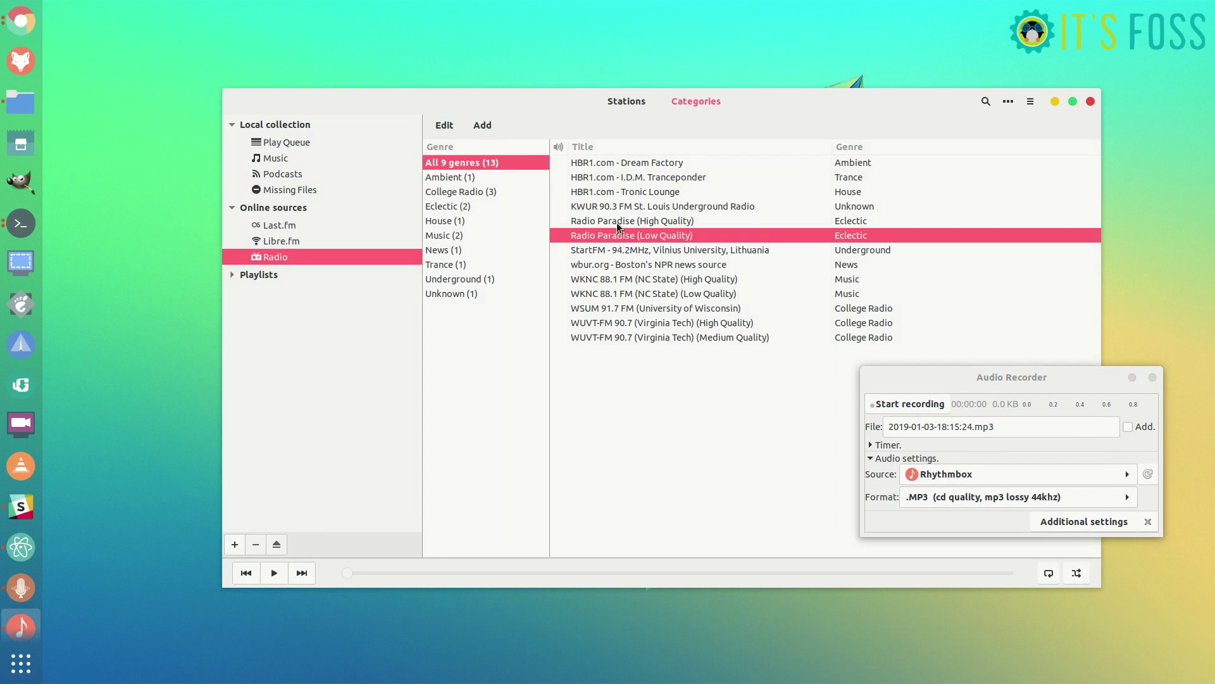
{"action": "left_click", "coordinate": [618, 220]}
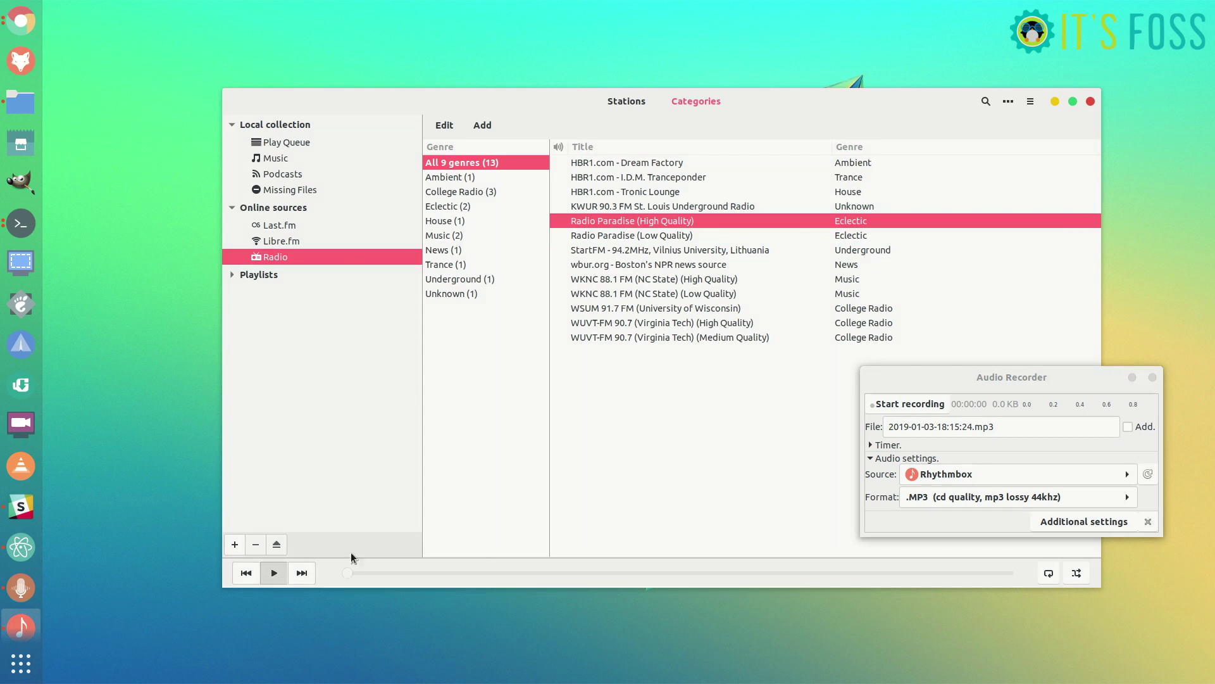
{"action": "left_click", "coordinate": [899, 404]}
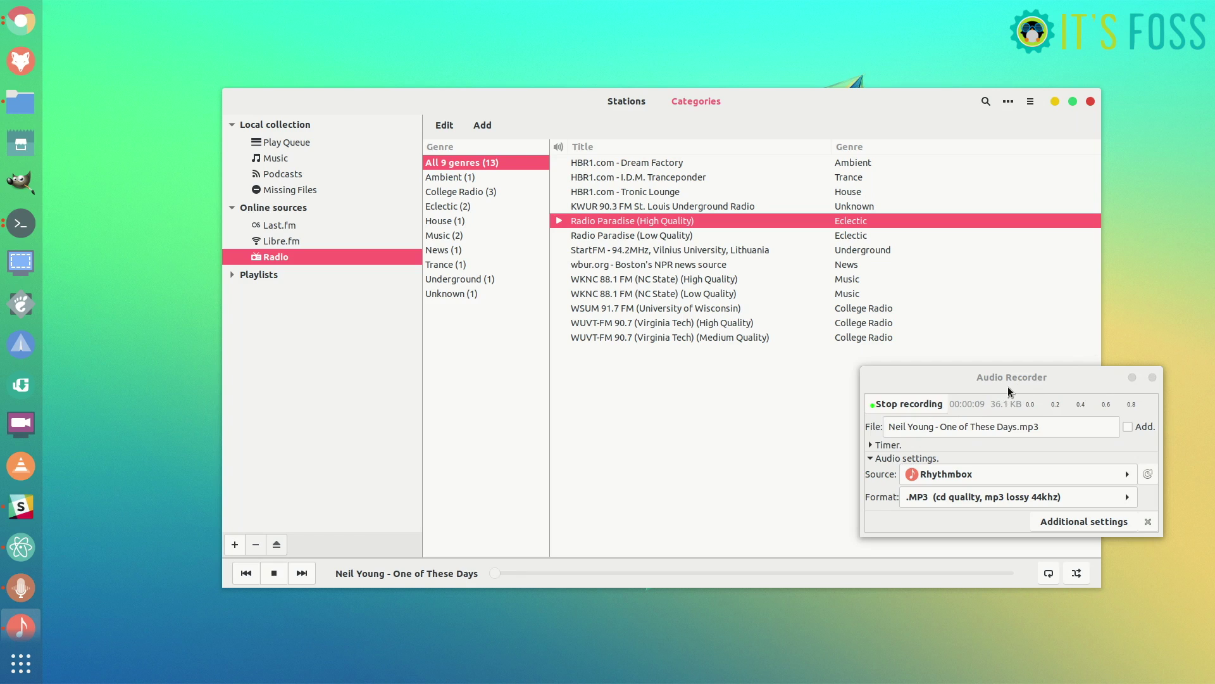
- Close Rhythmbox, centre the recorder window, and launch VLC media player, then minimize it
{"action": "left_click", "coordinate": [1091, 103]}
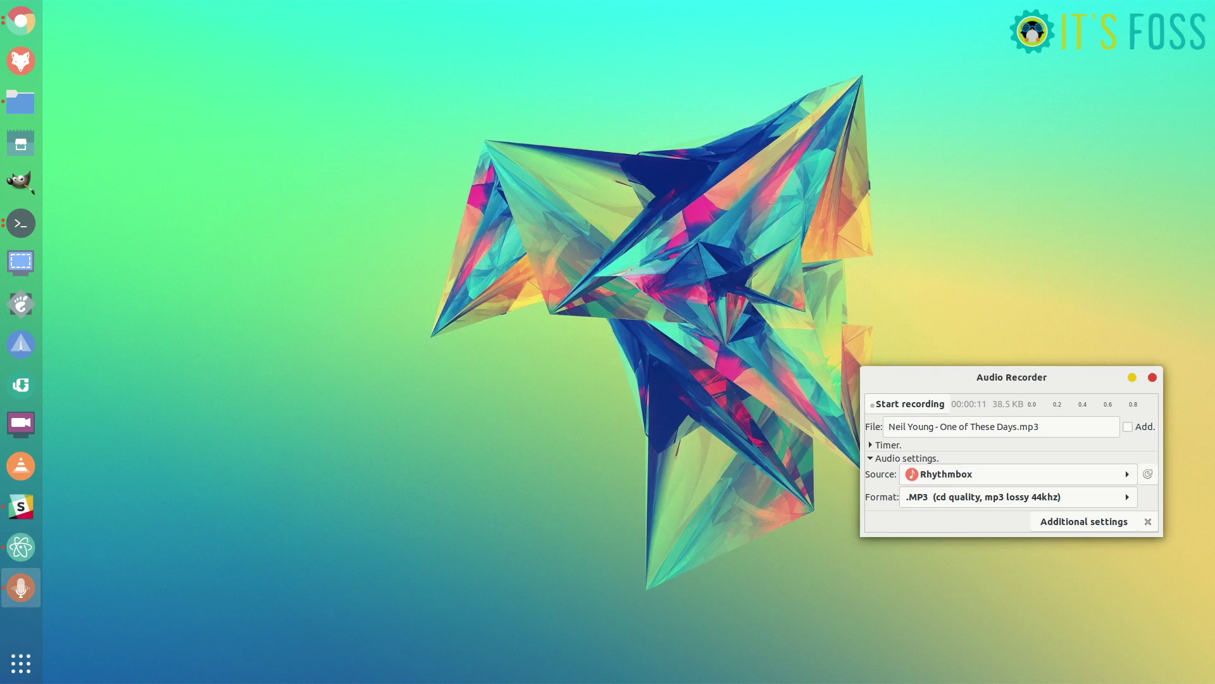
{"action": "left_click_drag", "start_coordinate": [995, 378], "coordinate": [609, 174]}
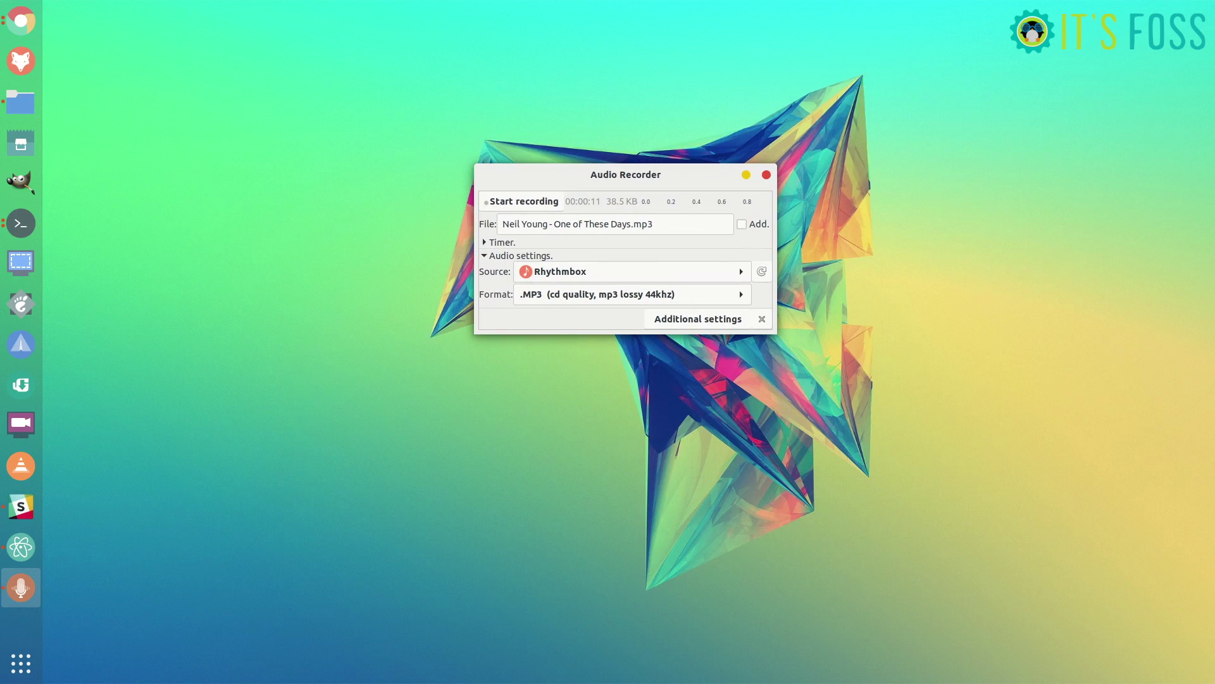
{"action": "left_click", "coordinate": [570, 271]}
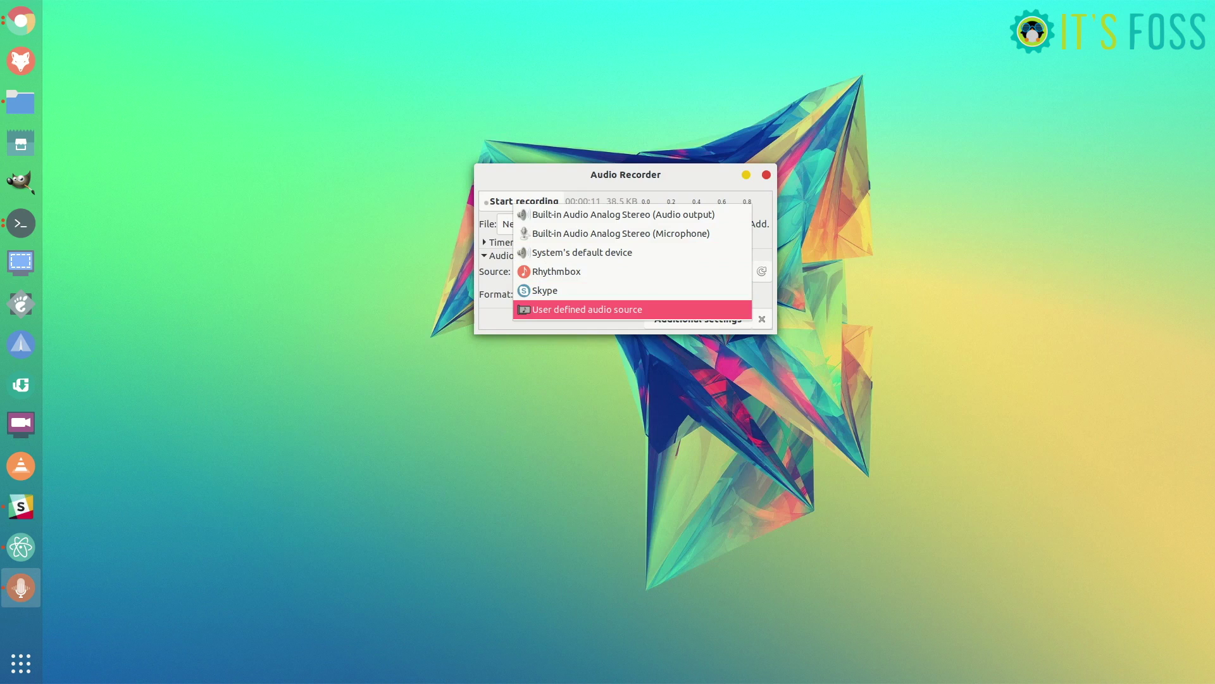
{"action": "key", "text": "Escape"}
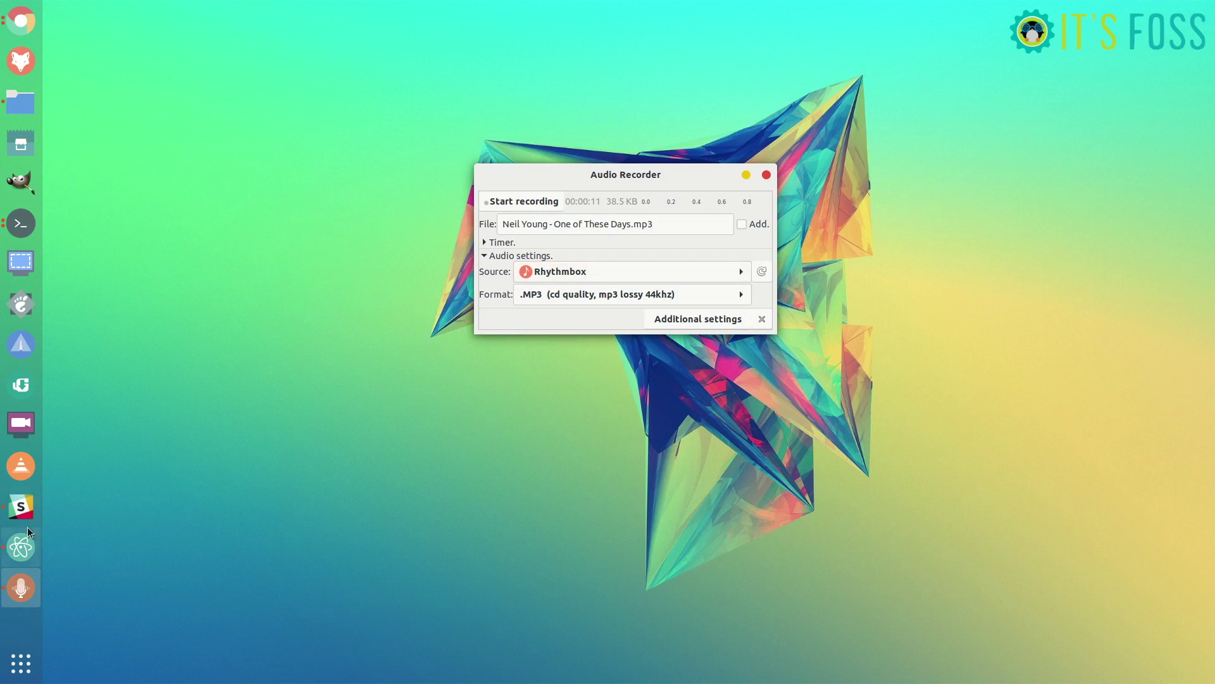
{"action": "left_click", "coordinate": [18, 476]}
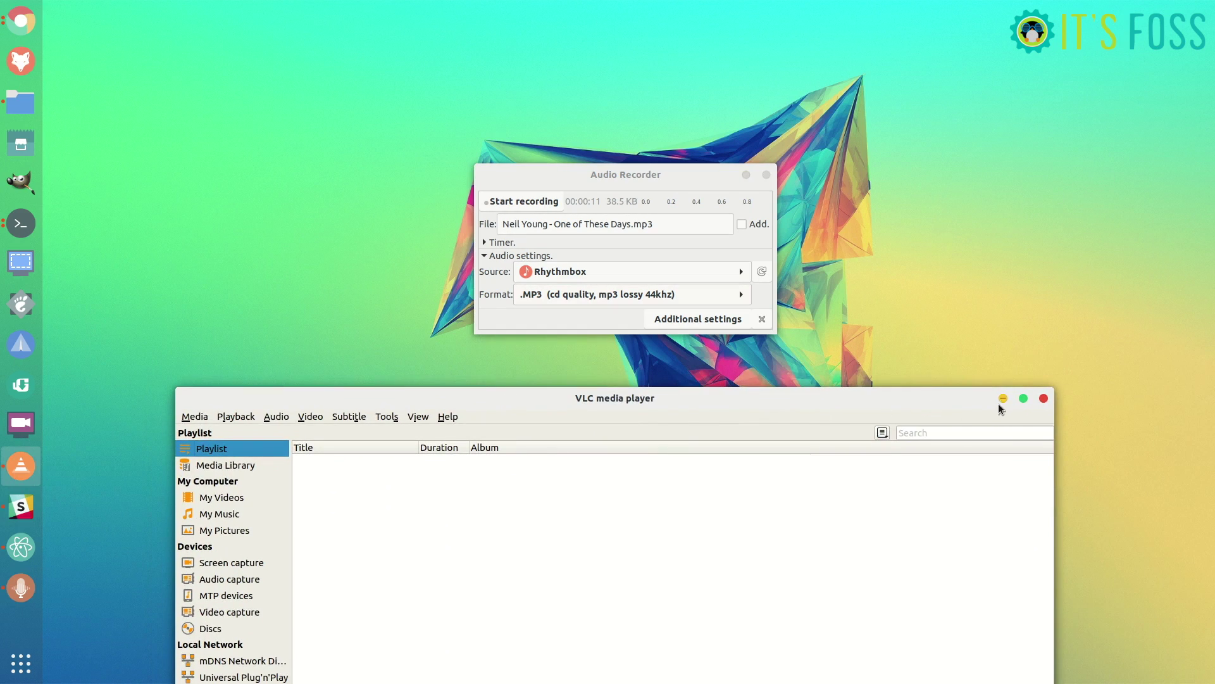
{"action": "left_click", "coordinate": [1002, 398]}
- Change the Audio Recorder source from Rhythmbox to VLC media player
{"action": "left_click", "coordinate": [734, 270]}
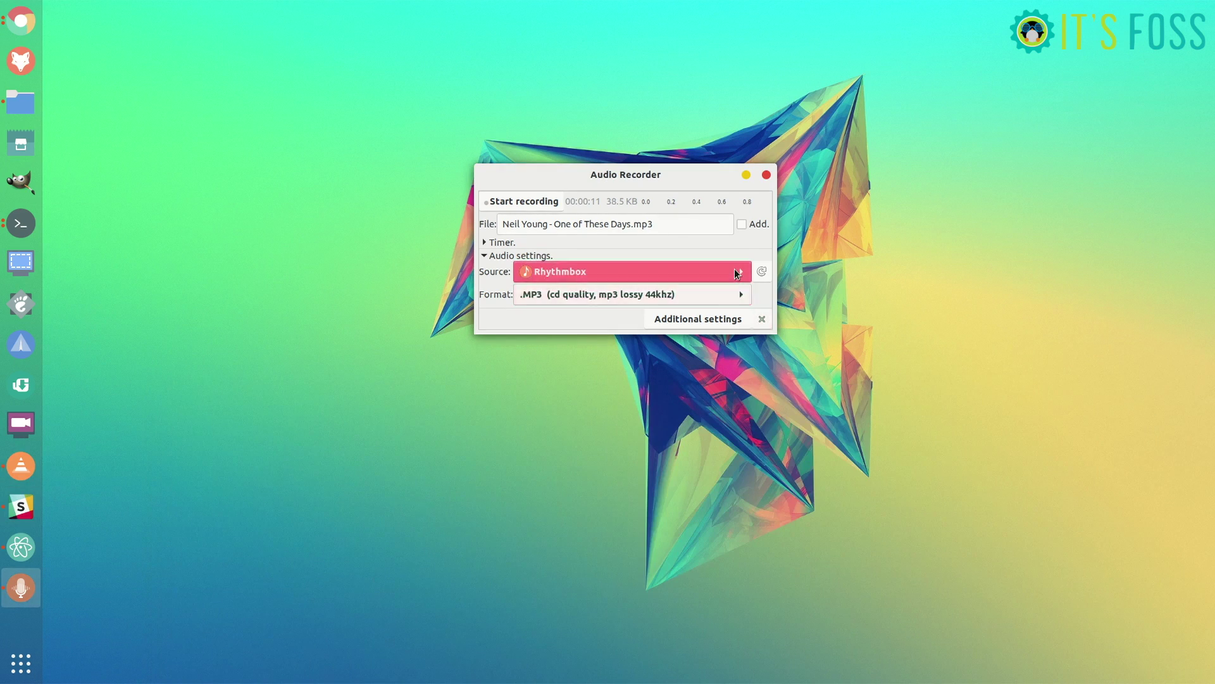
{"action": "left_click", "coordinate": [764, 260]}
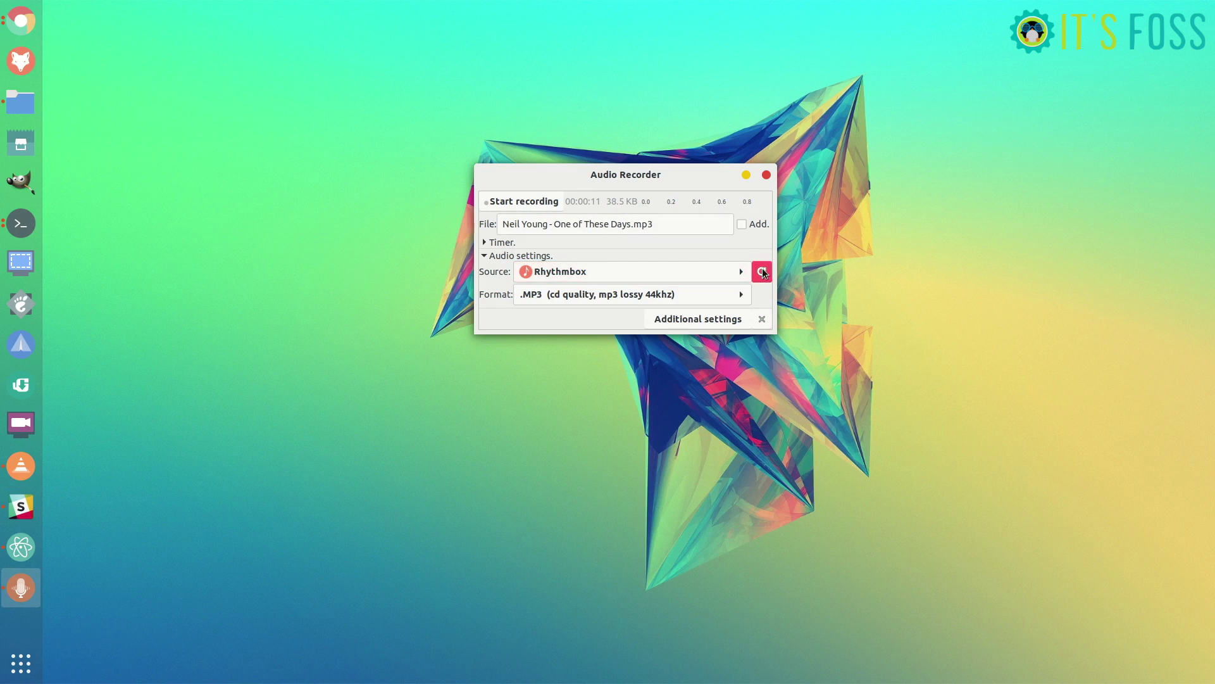
{"action": "left_click", "coordinate": [742, 273]}
{"action": "left_click", "coordinate": [747, 269]}
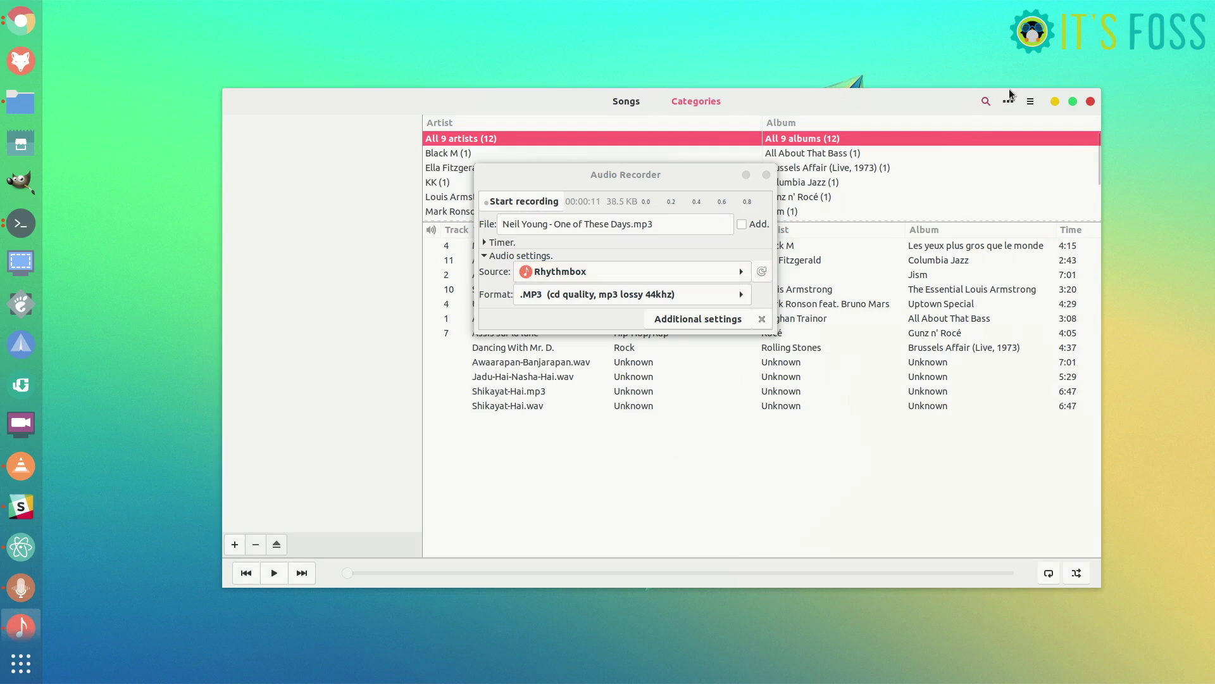
{"action": "left_click", "coordinate": [1051, 102]}
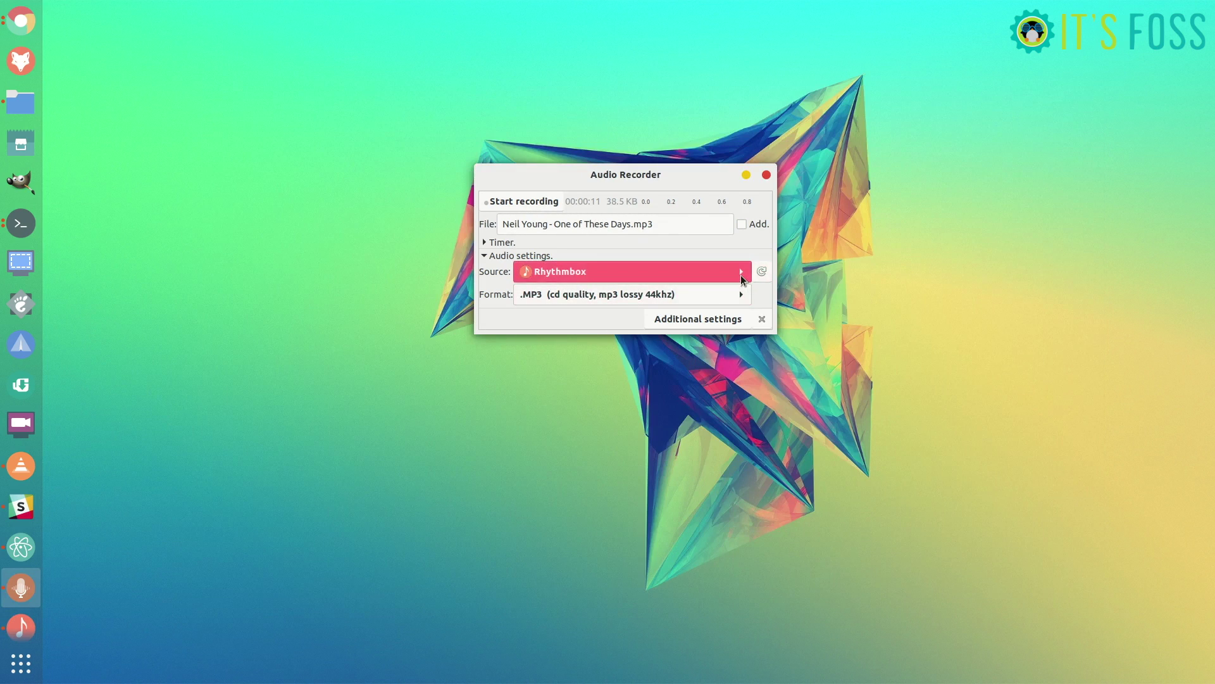
{"action": "left_click", "coordinate": [741, 274]}
{"action": "left_click", "coordinate": [640, 289]}
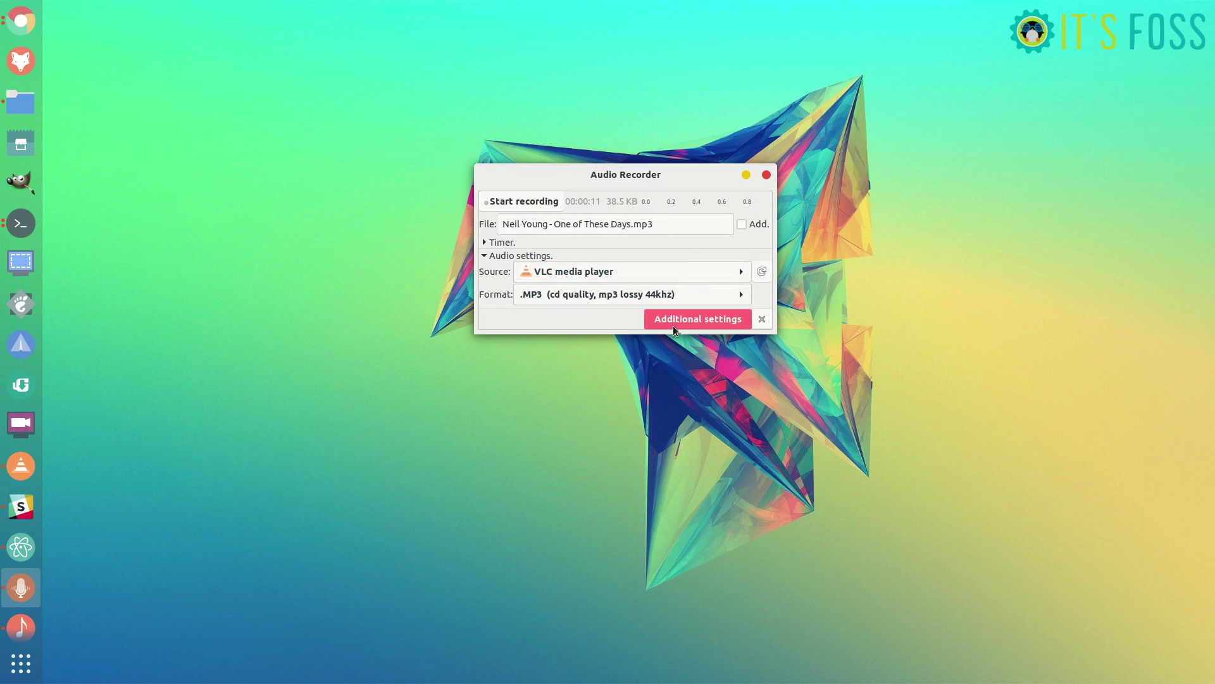
- Keep MP3 as the output format and turn off auto-start at login in Additional settings
{"action": "left_click", "coordinate": [715, 294]}
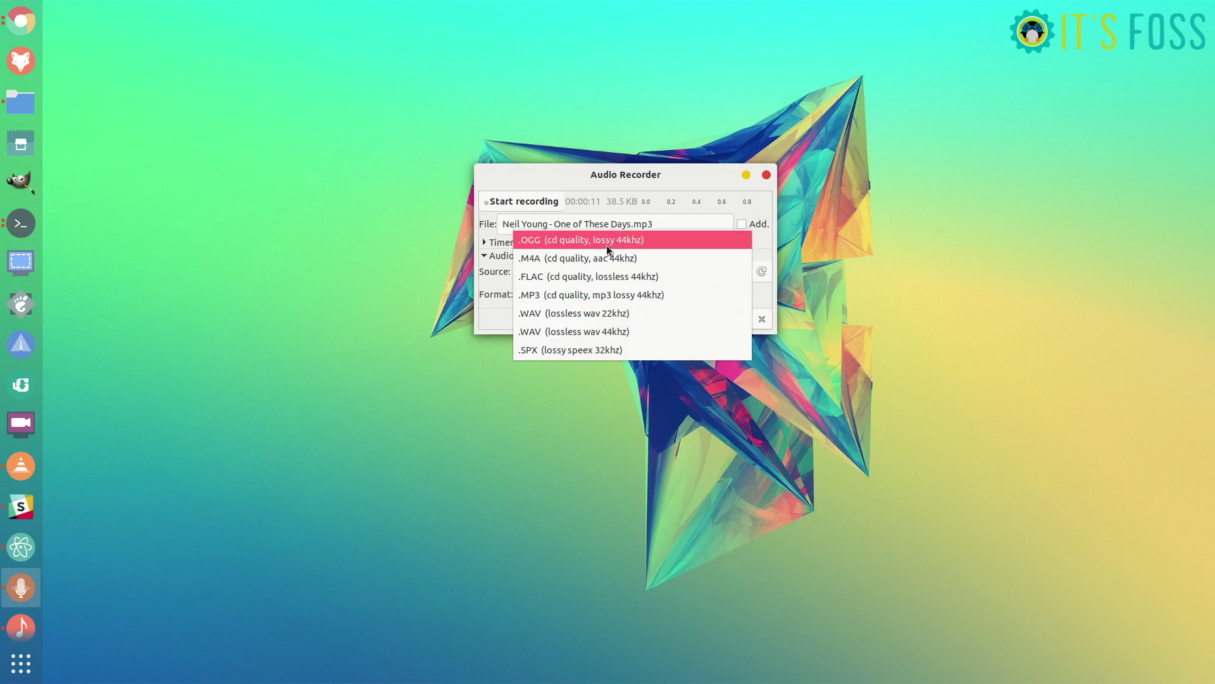
{"action": "left_click", "coordinate": [491, 317]}
{"action": "left_click", "coordinate": [695, 320]}
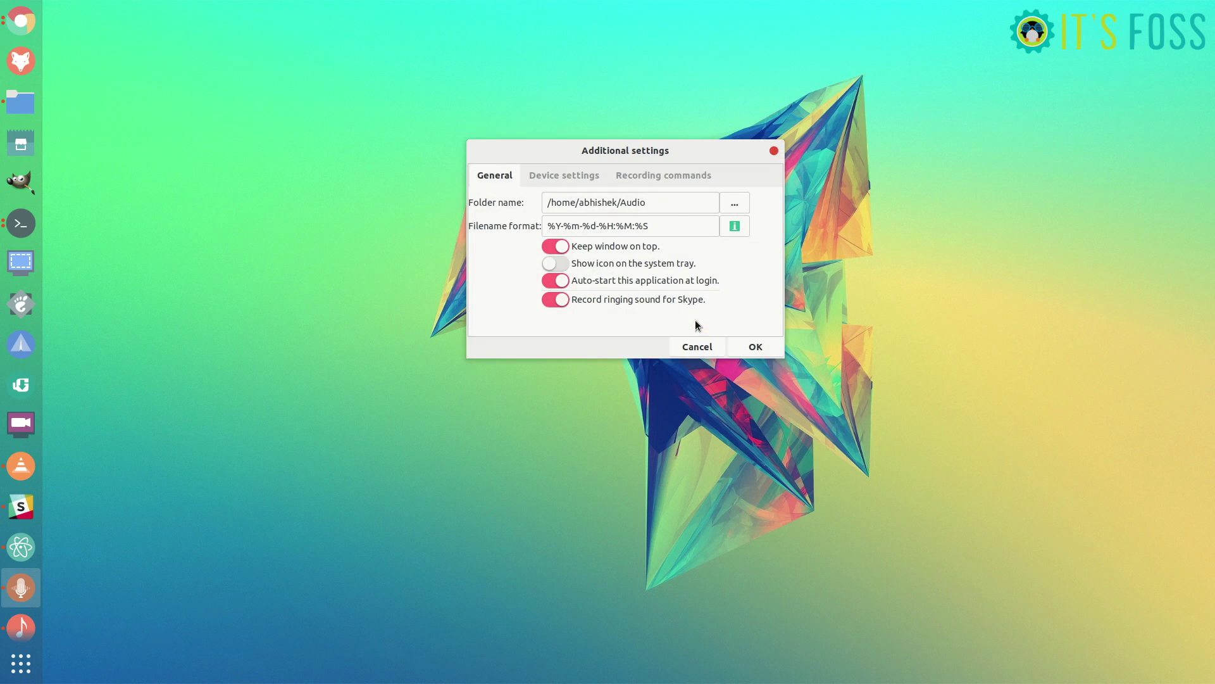
{"action": "left_click_drag", "start_coordinate": [548, 226], "coordinate": [676, 227]}
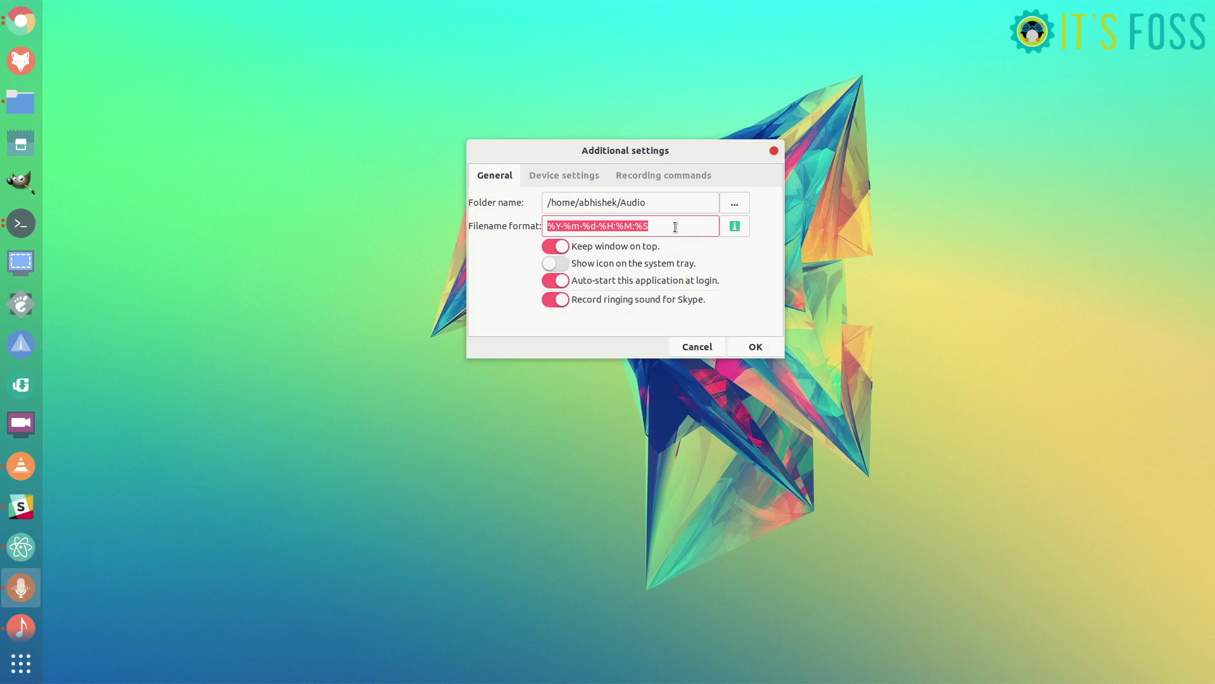
{"action": "left_click", "coordinate": [554, 282]}
- Review the save folder, device and recording-command settings, then open the Files manager
{"action": "triple_click", "coordinate": [657, 201]}
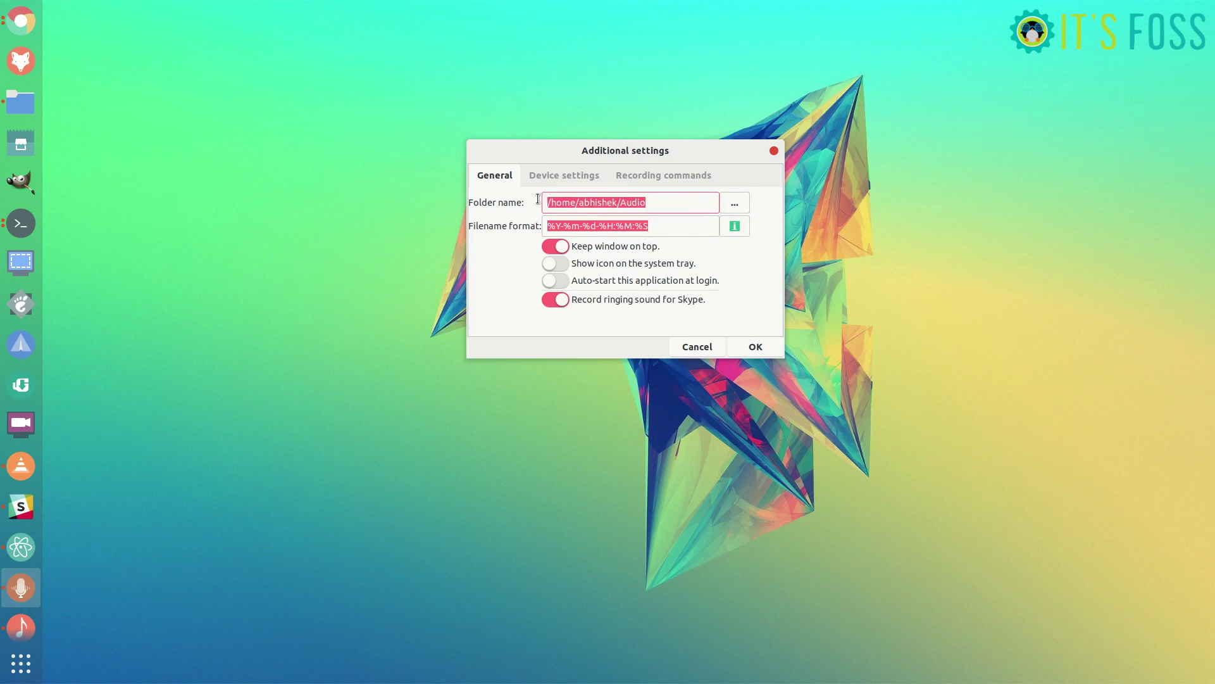
{"action": "left_click", "coordinate": [563, 175]}
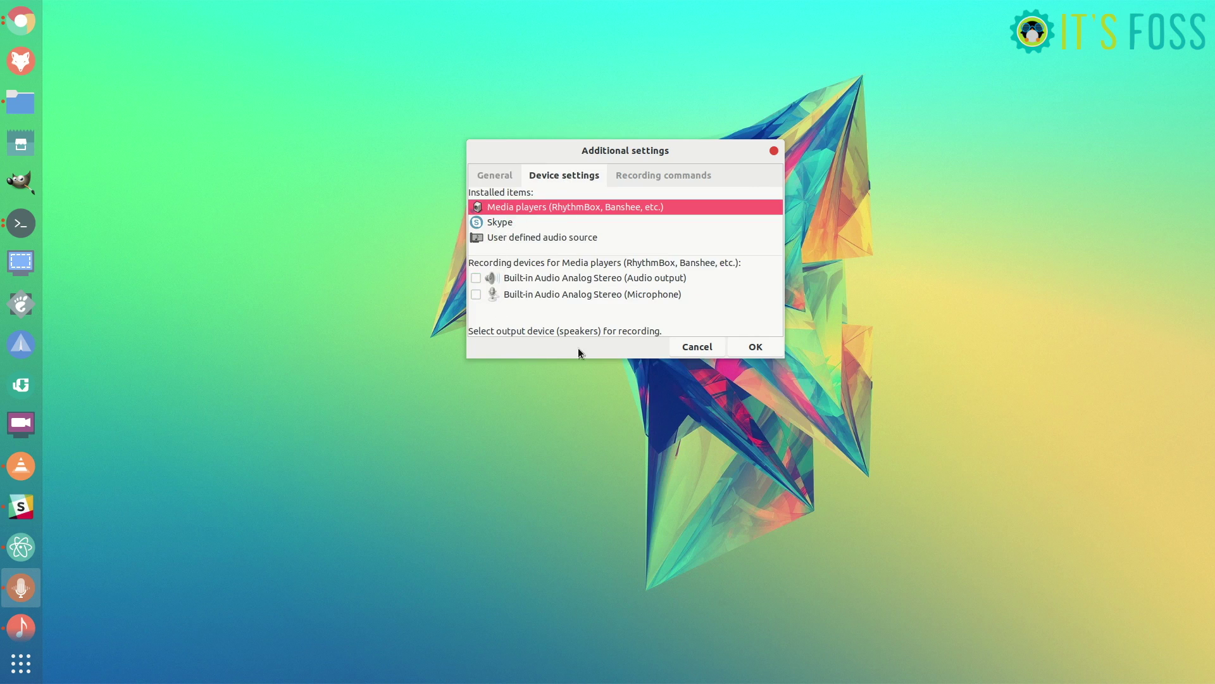
{"action": "left_click", "coordinate": [648, 174]}
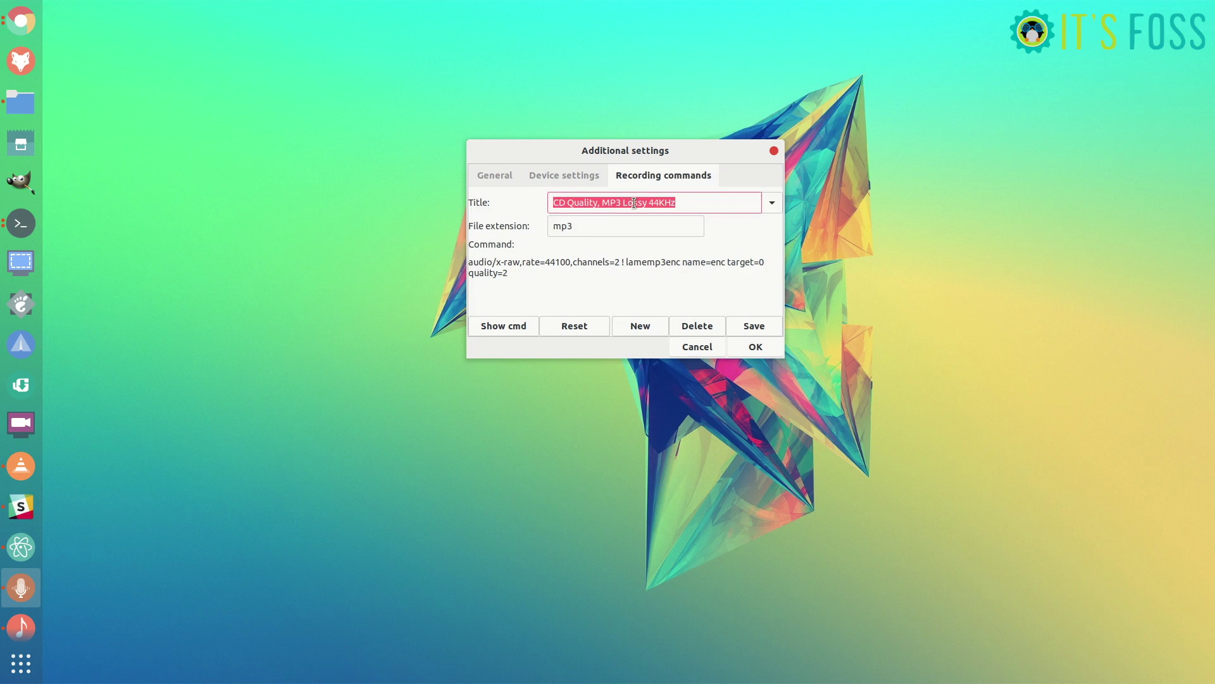
{"action": "left_click", "coordinate": [500, 181]}
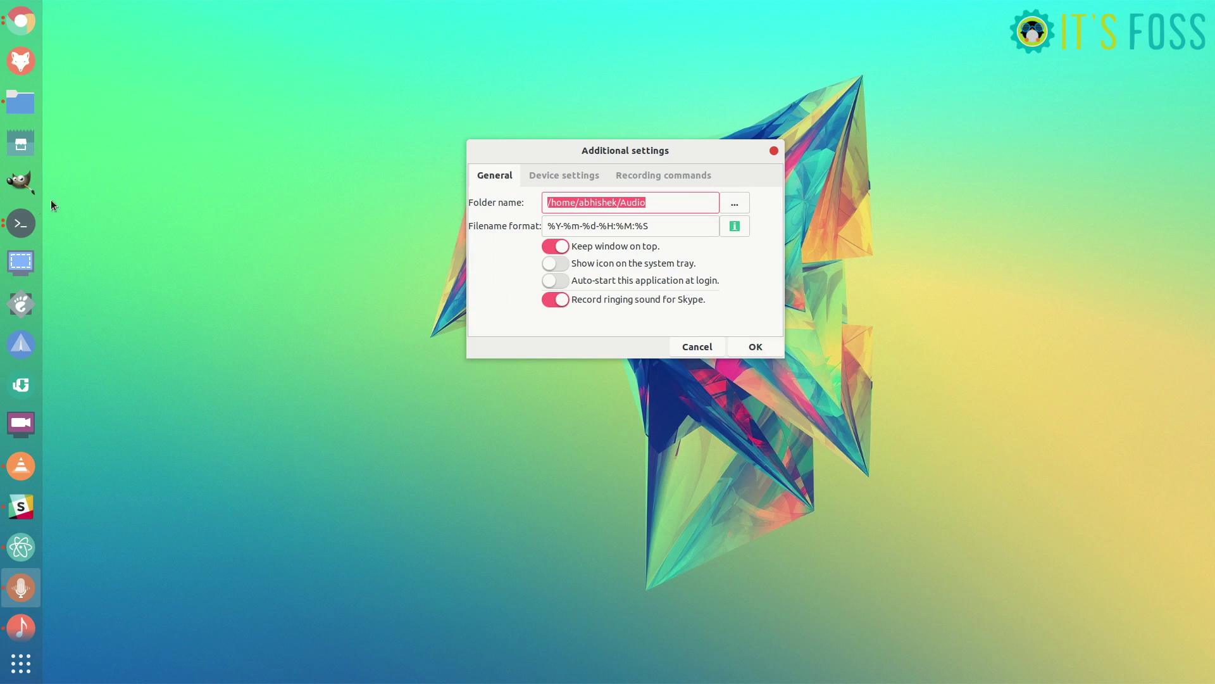
{"action": "left_click", "coordinate": [22, 103]}
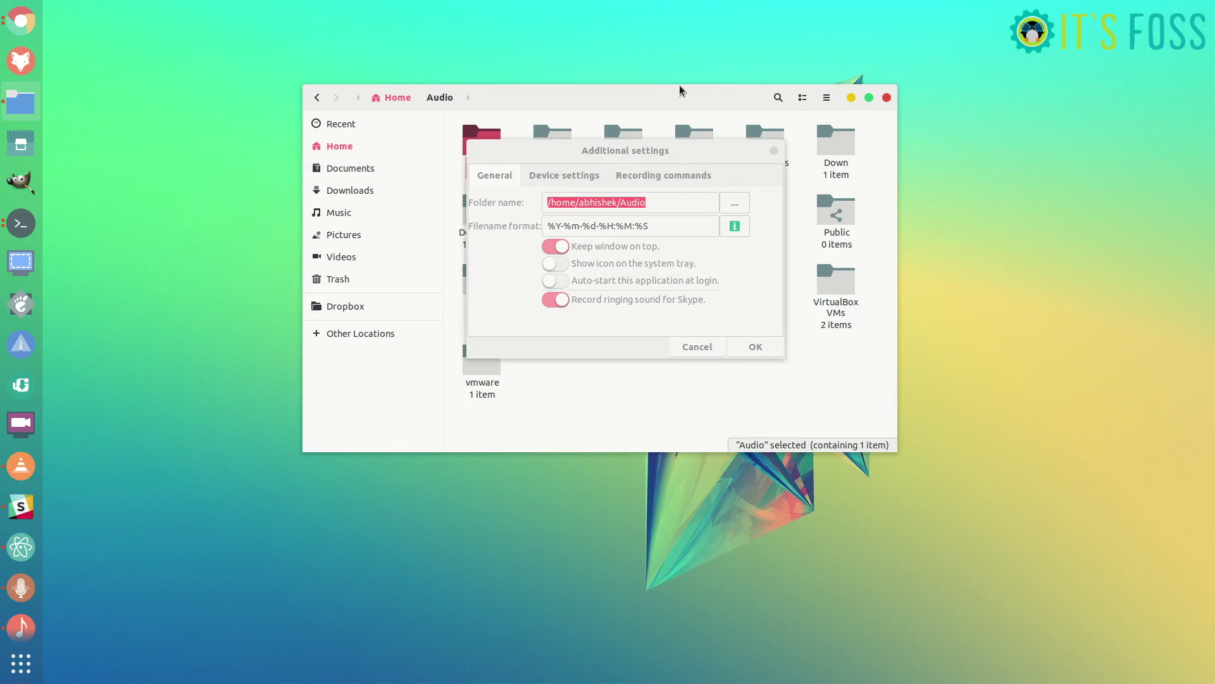
- Open the Audio folder and select 'Neil Young - One of These Days.mp3'
{"action": "left_click_drag", "start_coordinate": [496, 157], "coordinate": [502, 363]}
{"action": "double_click", "coordinate": [481, 140]}
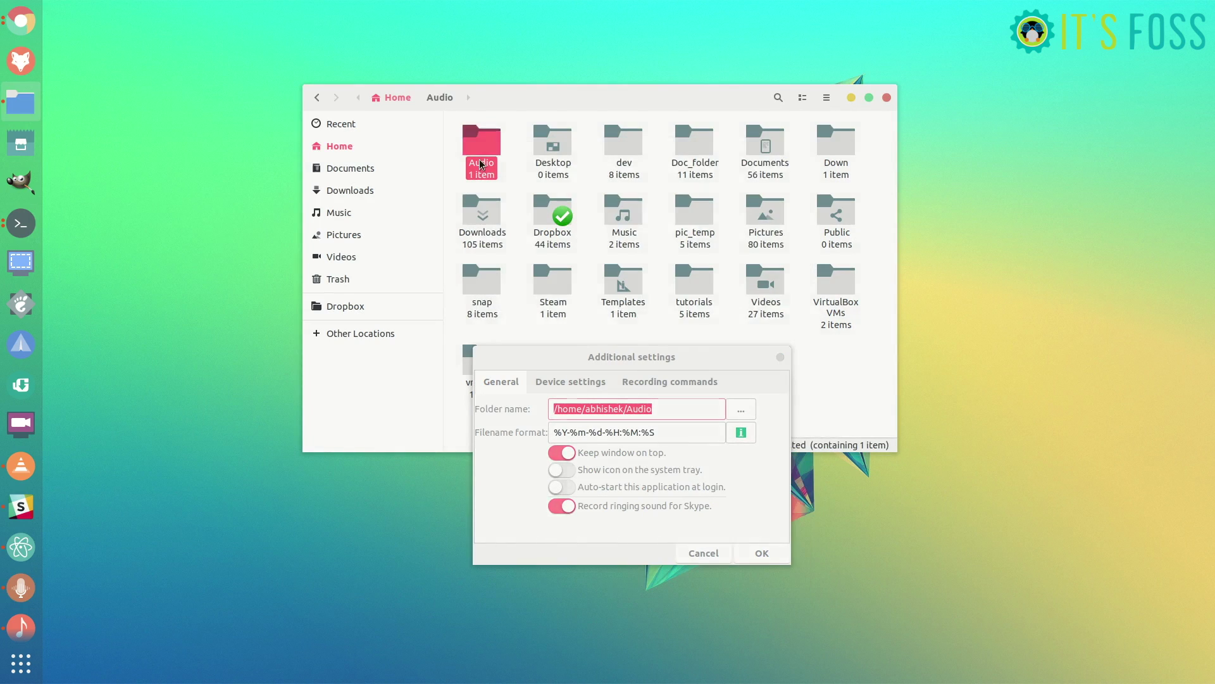
{"action": "mouse_move", "coordinate": [607, 194]}
{"action": "left_mouse_down"}
{"action": "mouse_move", "coordinate": [506, 219]}
{"action": "mouse_move", "coordinate": [625, 183]}
{"action": "left_mouse_up"}
{"action": "left_click", "coordinate": [548, 172]}
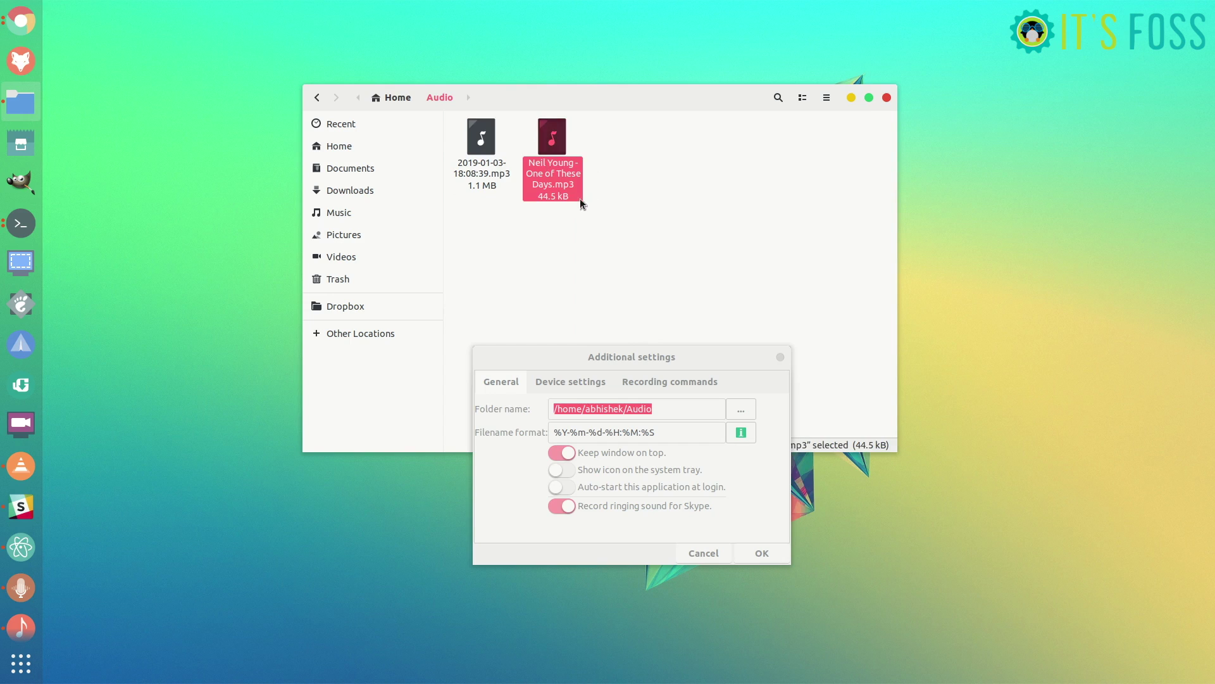